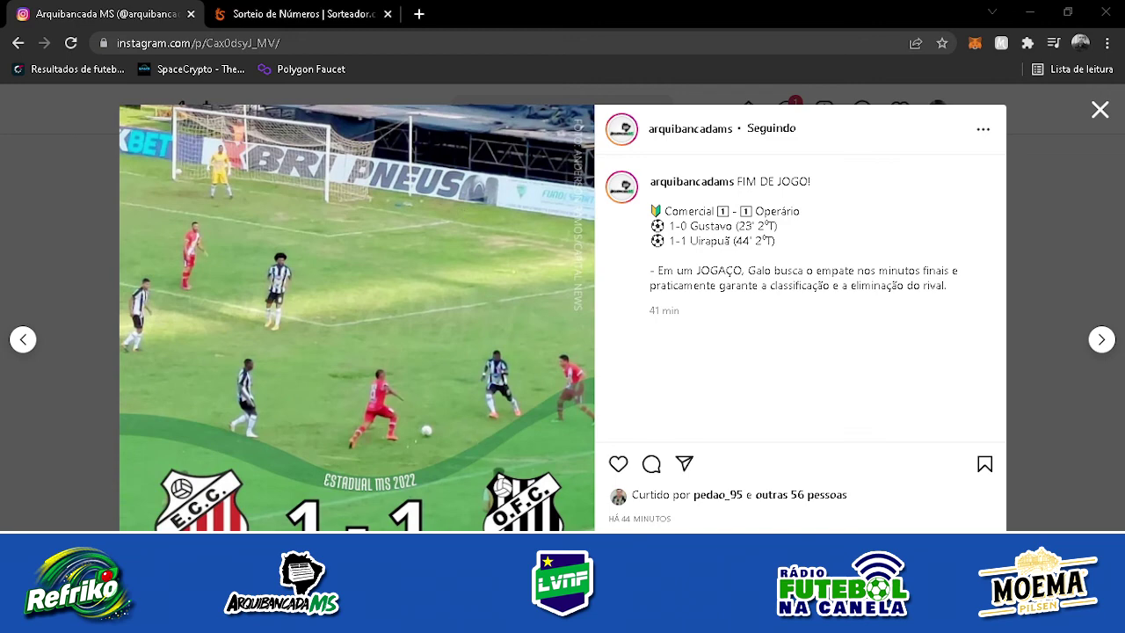
- Switch to the PROMOÇÃO COMERÁRIO.xlsx workbook in Excel and show all values in both score columns, for COMERCIAL and OPERÁRIO
click(422, 493)
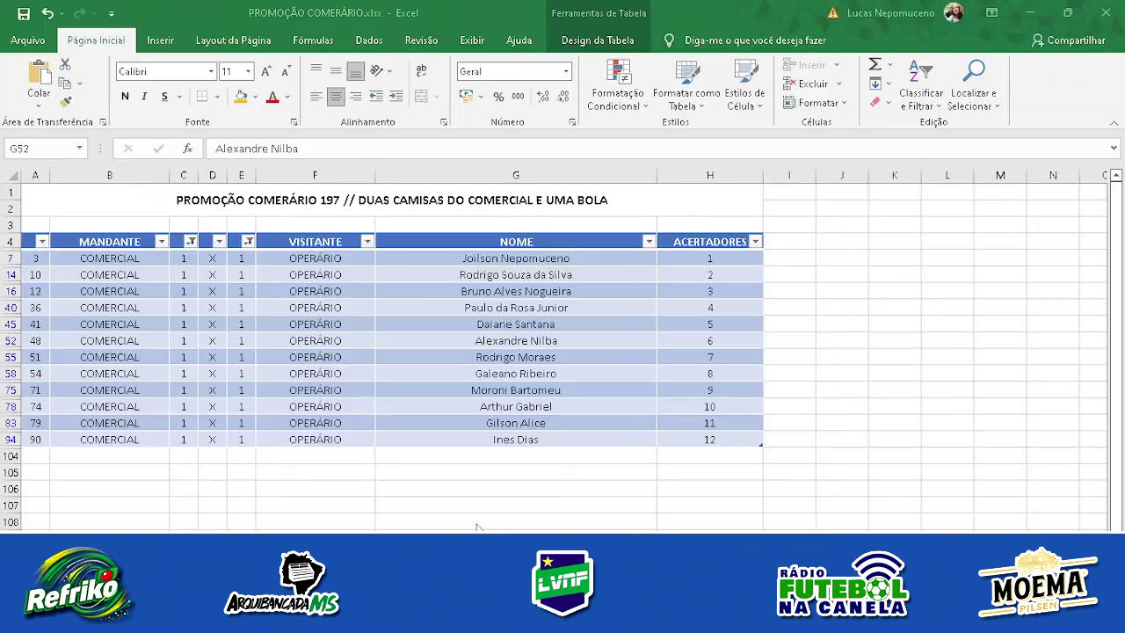
click(190, 242)
click(49, 423)
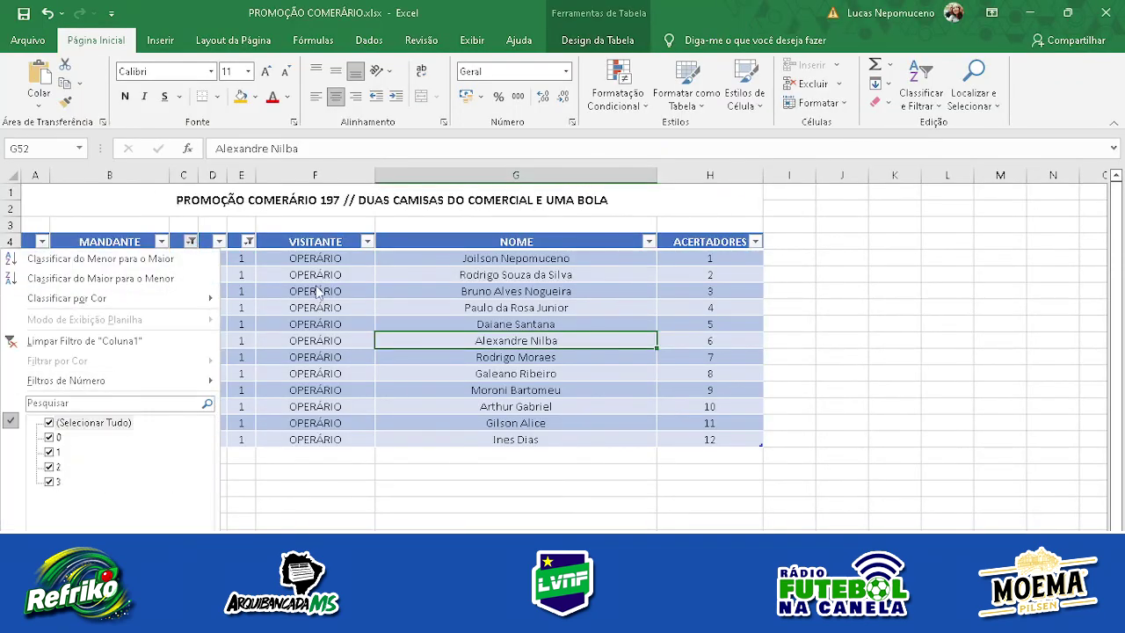
click(138, 558)
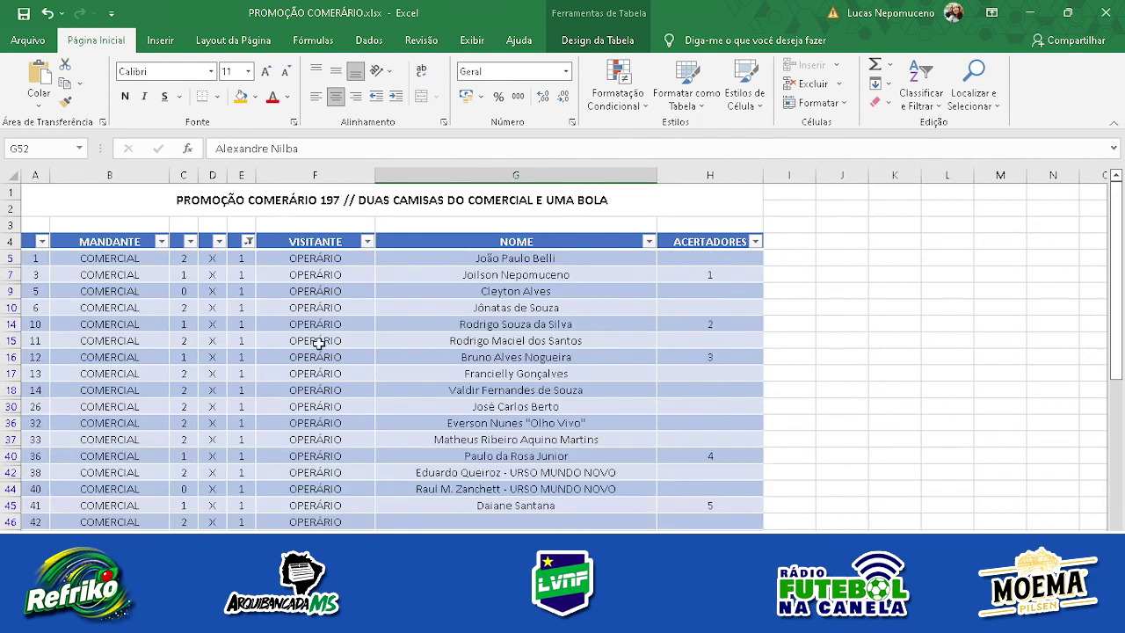
click(248, 241)
click(128, 424)
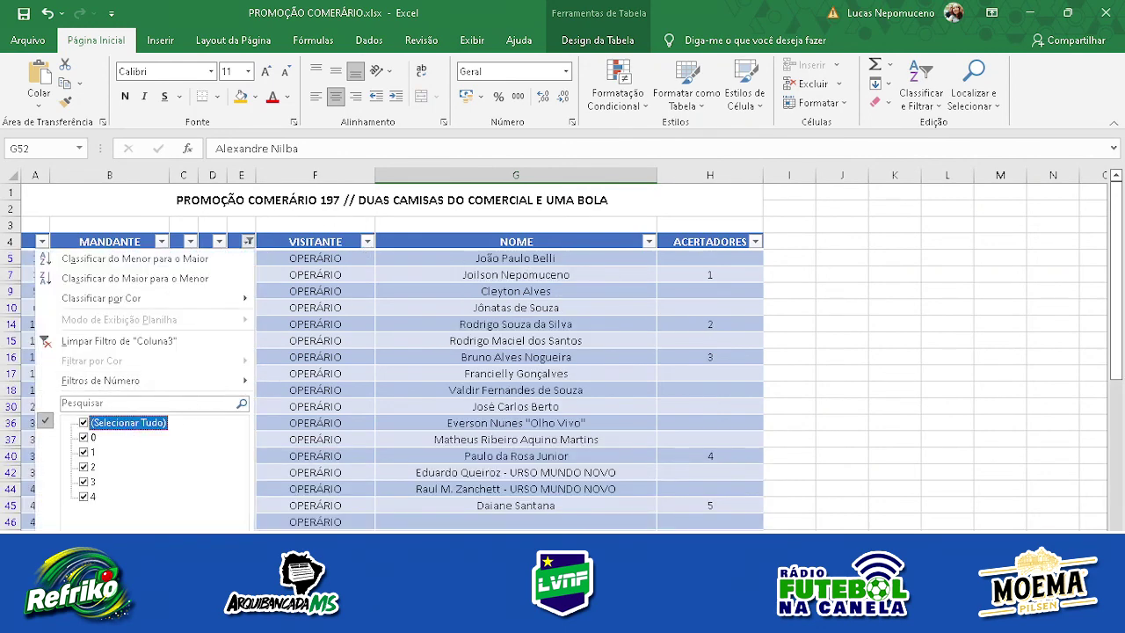
click(138, 558)
- Look through the full list of guesses down to entry 99 and check the numbered rows in the ACERTADORES column
scroll(262, 356, down, 13)
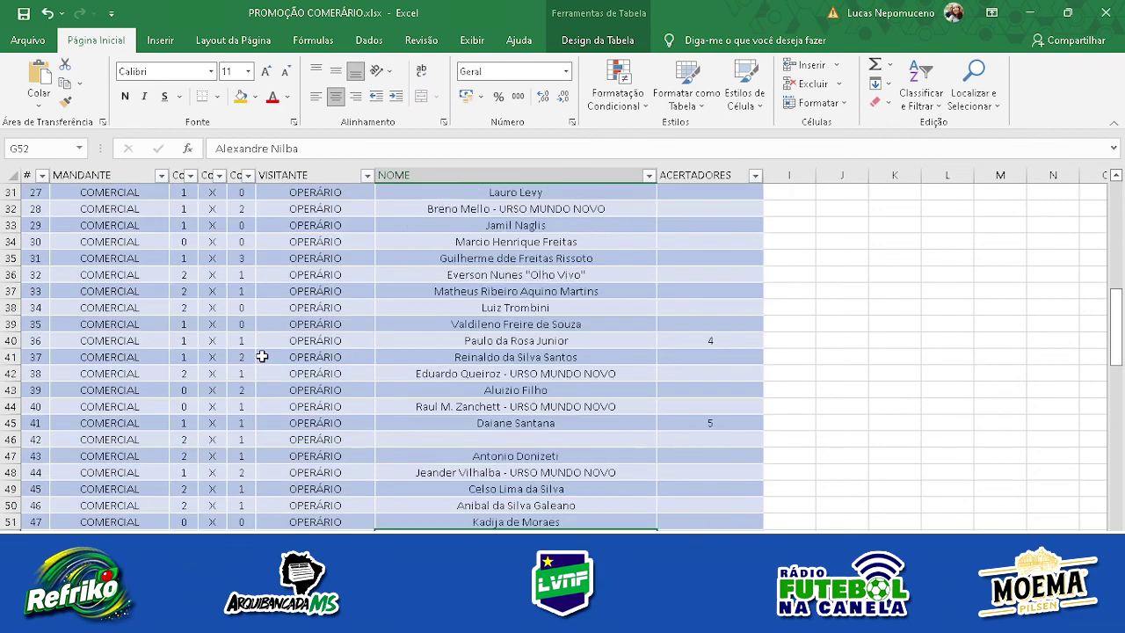
scroll(262, 356, down, 17)
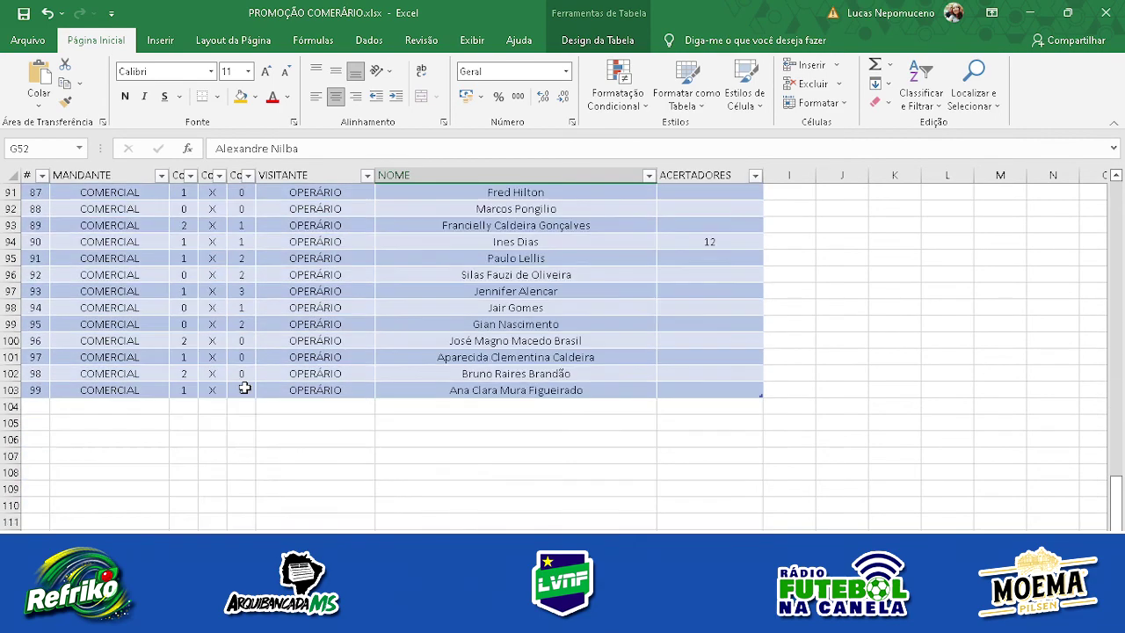
drag(34, 392, 677, 389)
scroll(520, 357, up, 4)
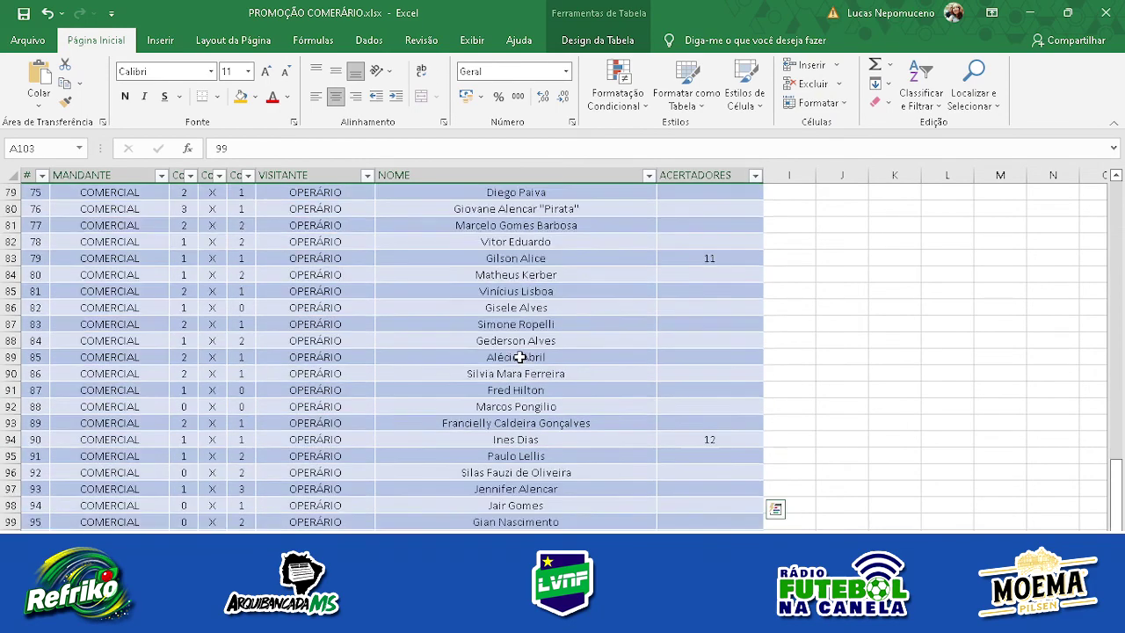
scroll(610, 358, down, 3)
click(691, 293)
scroll(302, 326, up, 6)
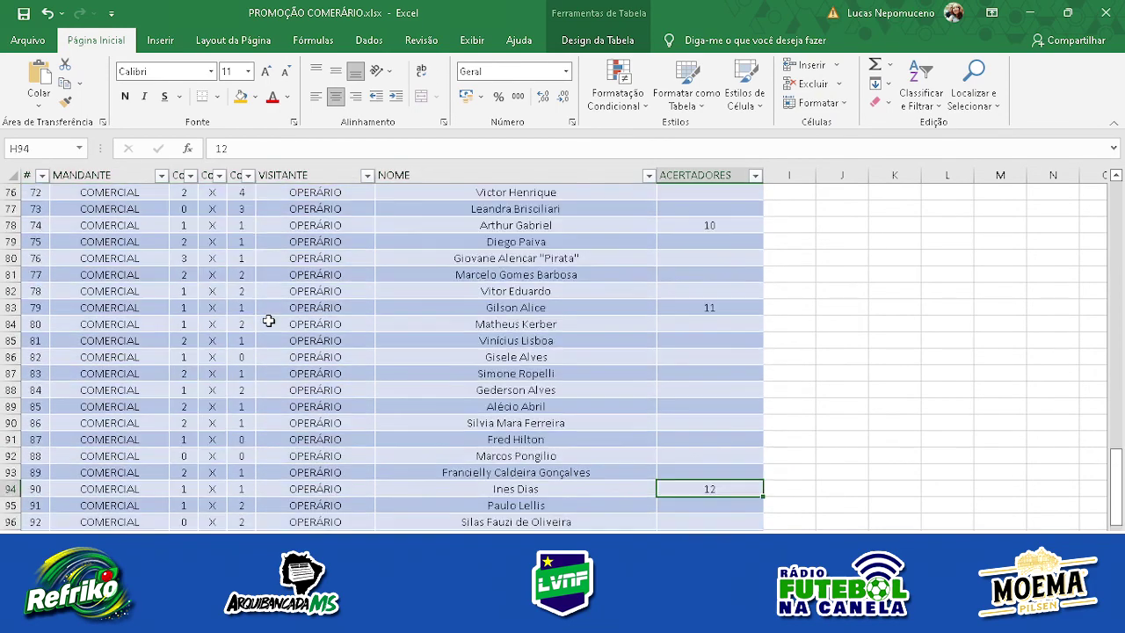
- Filter the COMERCIAL score column to show only the value 1
click(189, 176)
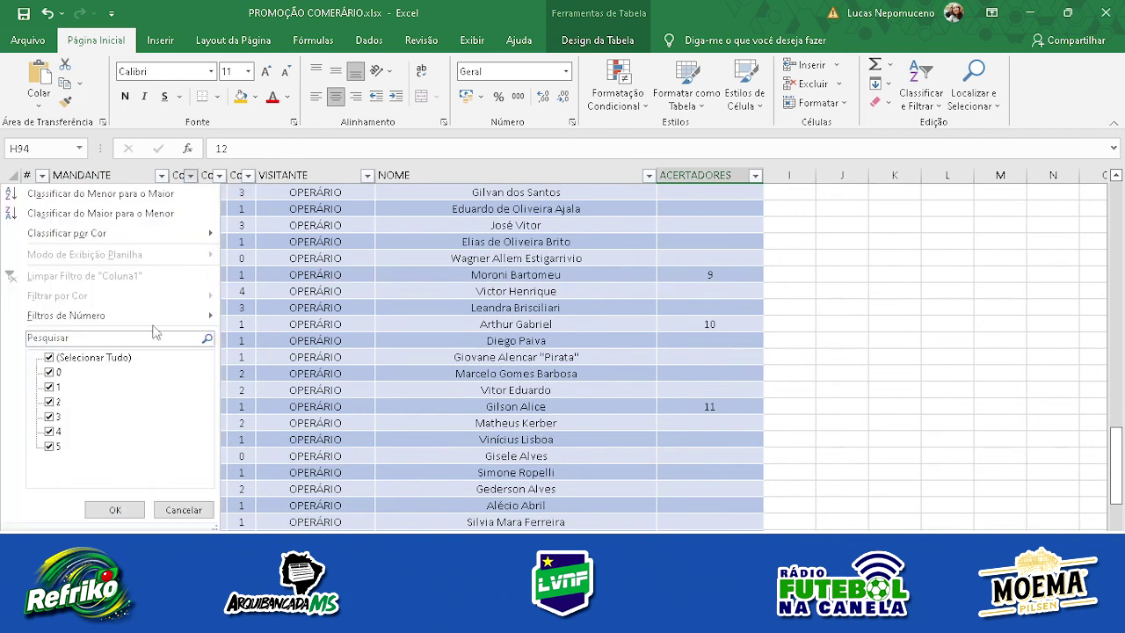
click(50, 388)
click(50, 387)
click(49, 358)
click(50, 388)
click(115, 510)
- Filter the OPERÁRIO score column to show only the value 1
click(249, 176)
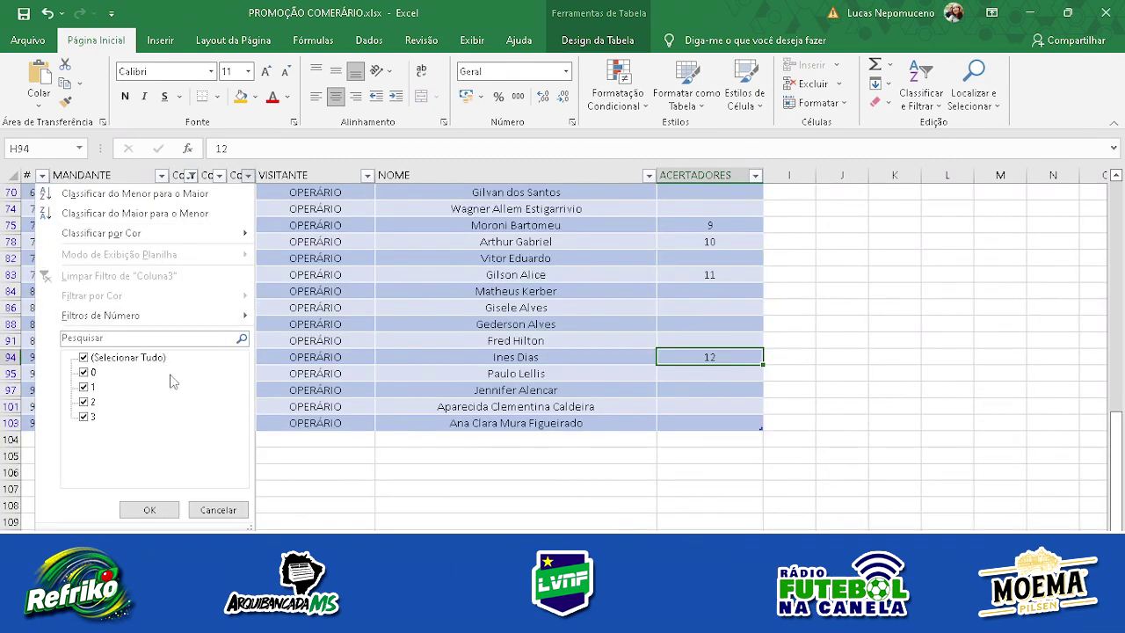
click(83, 358)
click(84, 386)
click(150, 510)
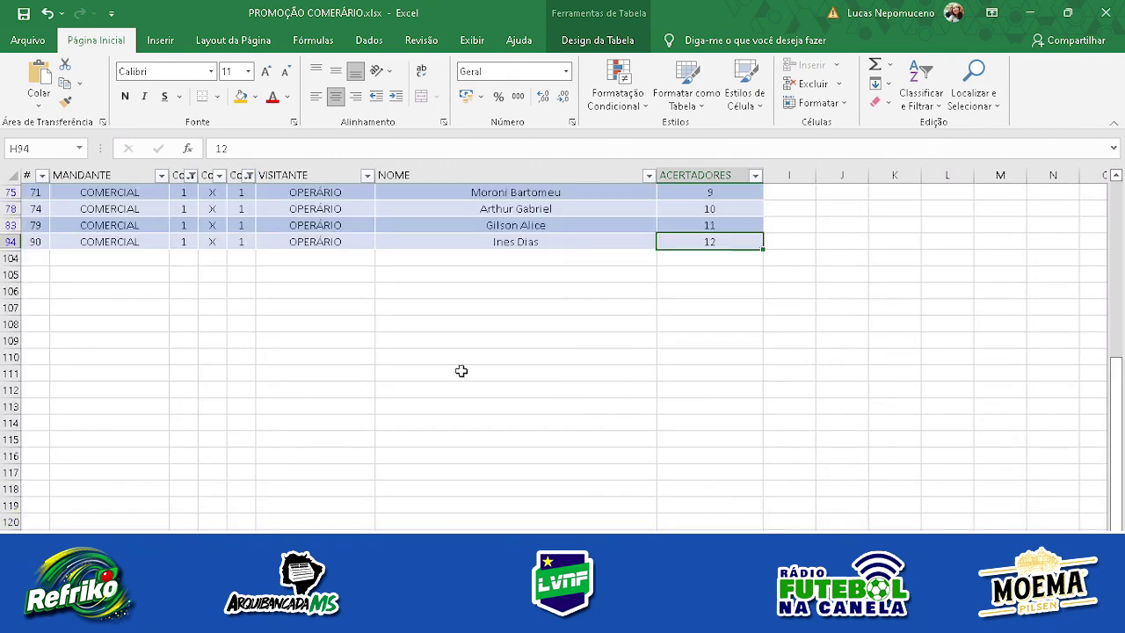
- Review the filtered table, highlighting the 1 X 1 guess in the first row and the whole list of matching participants' names
scroll(497, 356, up, 3)
drag(686, 257, 464, 439)
drag(86, 257, 293, 258)
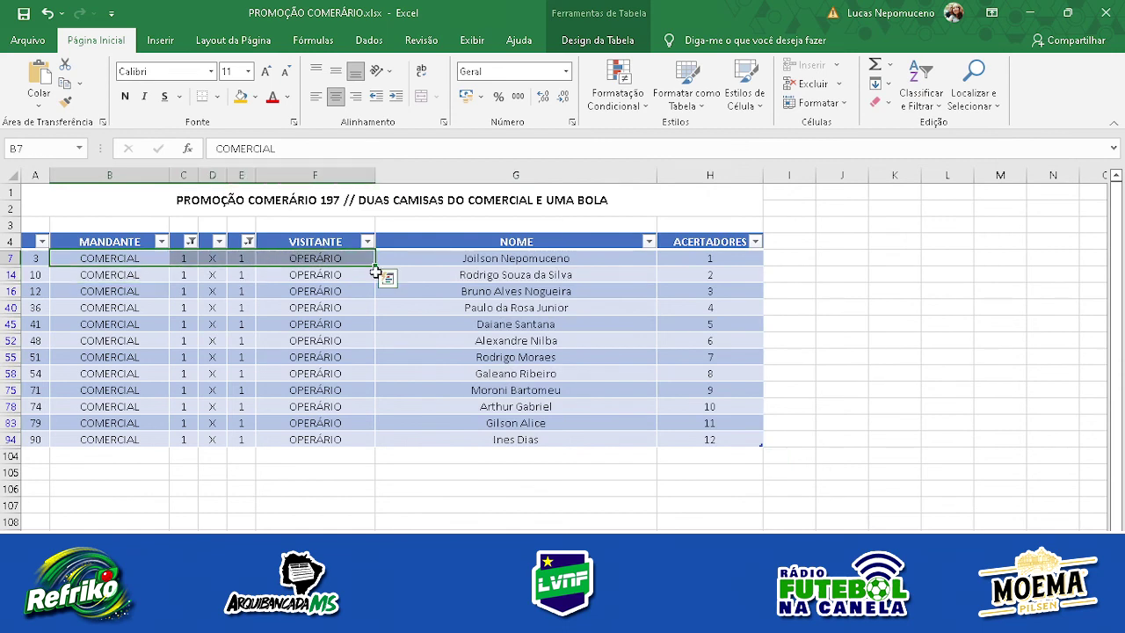
click(489, 258)
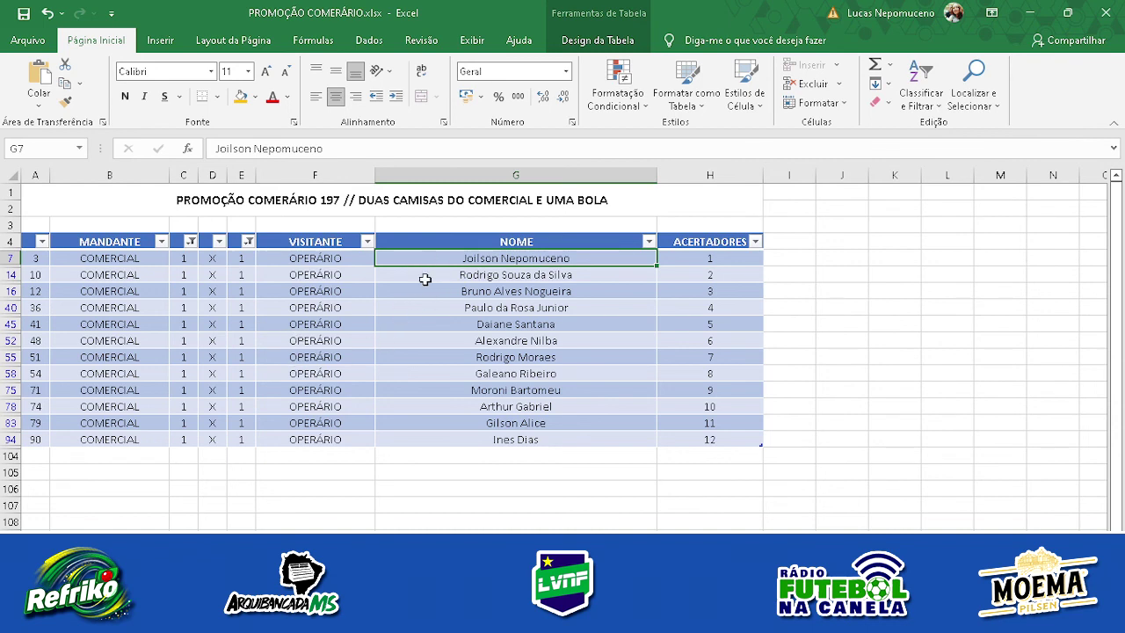
drag(409, 260, 411, 436)
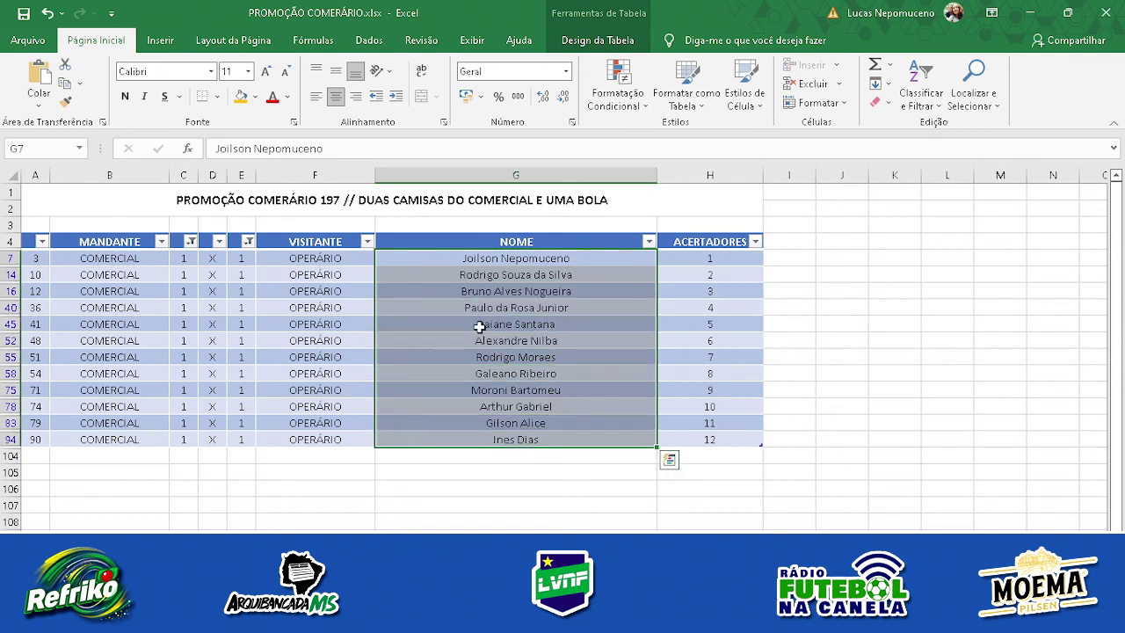
click(591, 262)
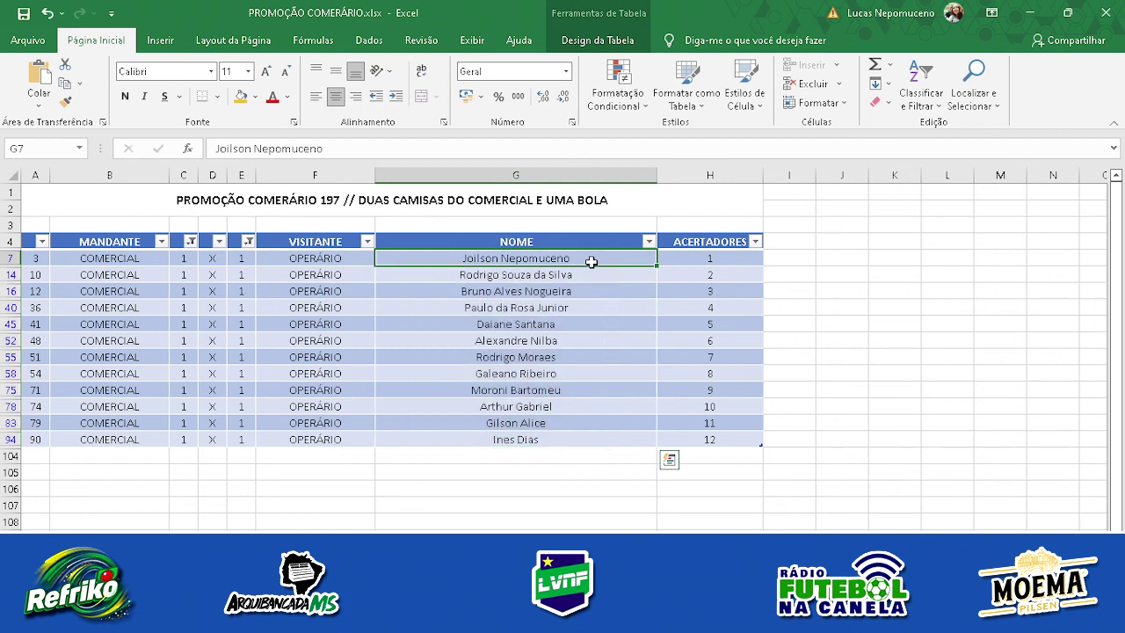
drag(545, 260, 534, 439)
drag(502, 257, 531, 437)
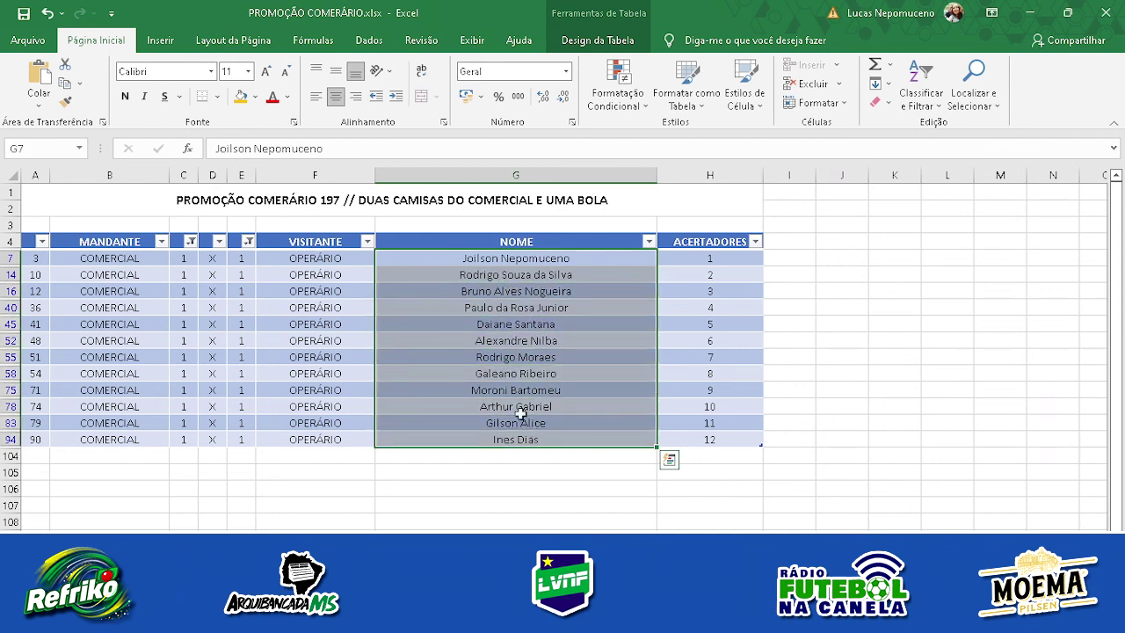
- Go through the matching participants' names one by one, and highlight their ACERTADORES numbers from 1 to 12
click(474, 260)
click(500, 275)
click(510, 293)
click(485, 311)
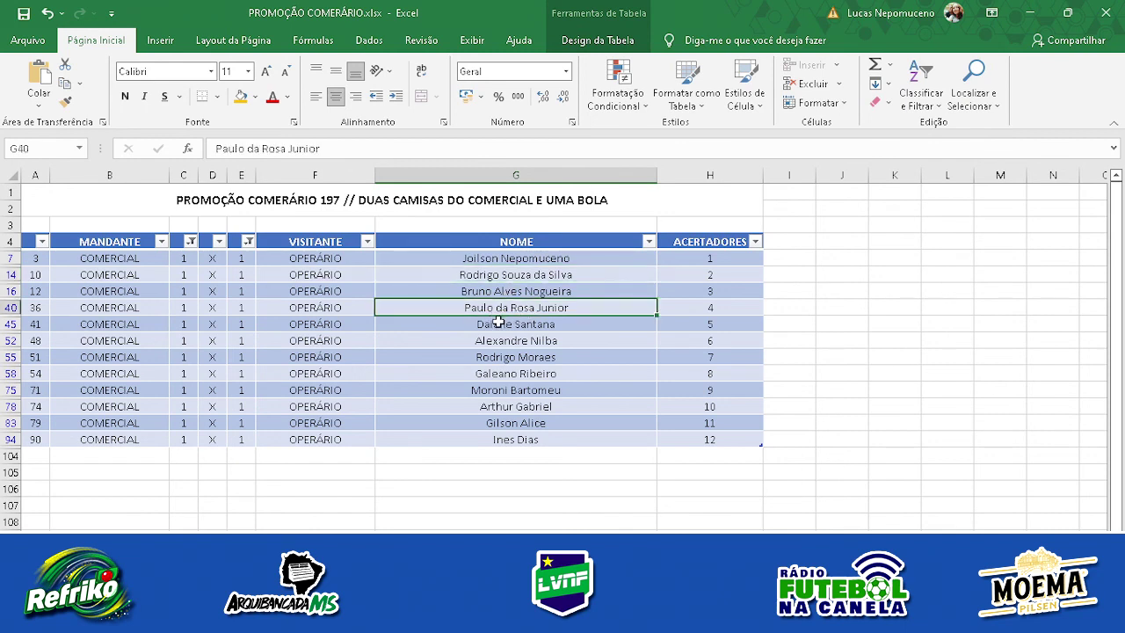
click(505, 326)
click(516, 343)
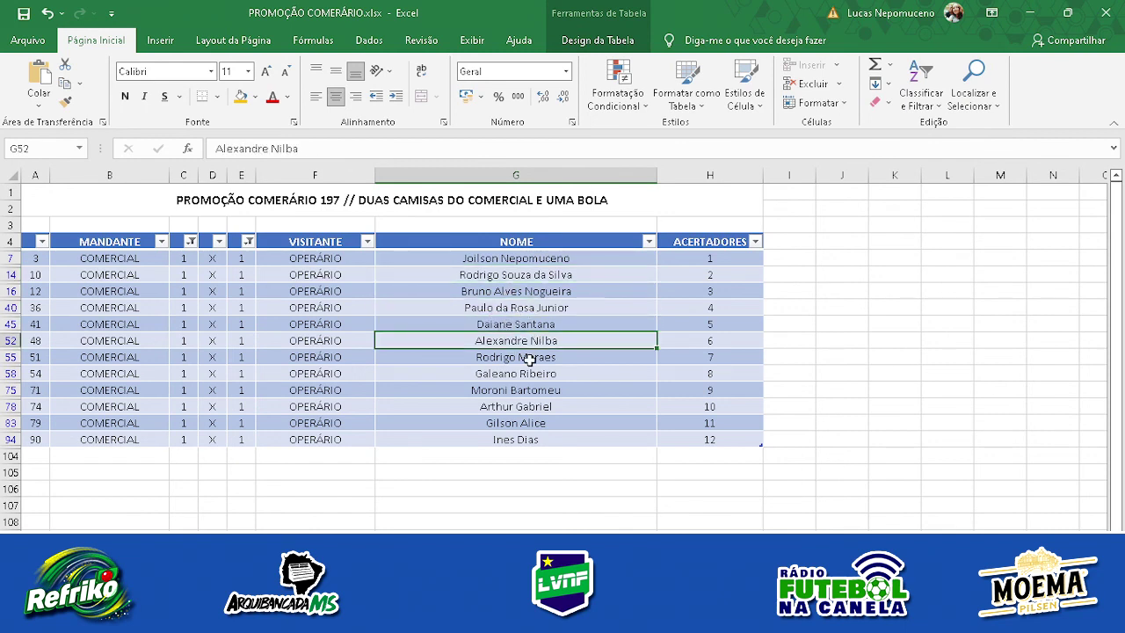
click(525, 358)
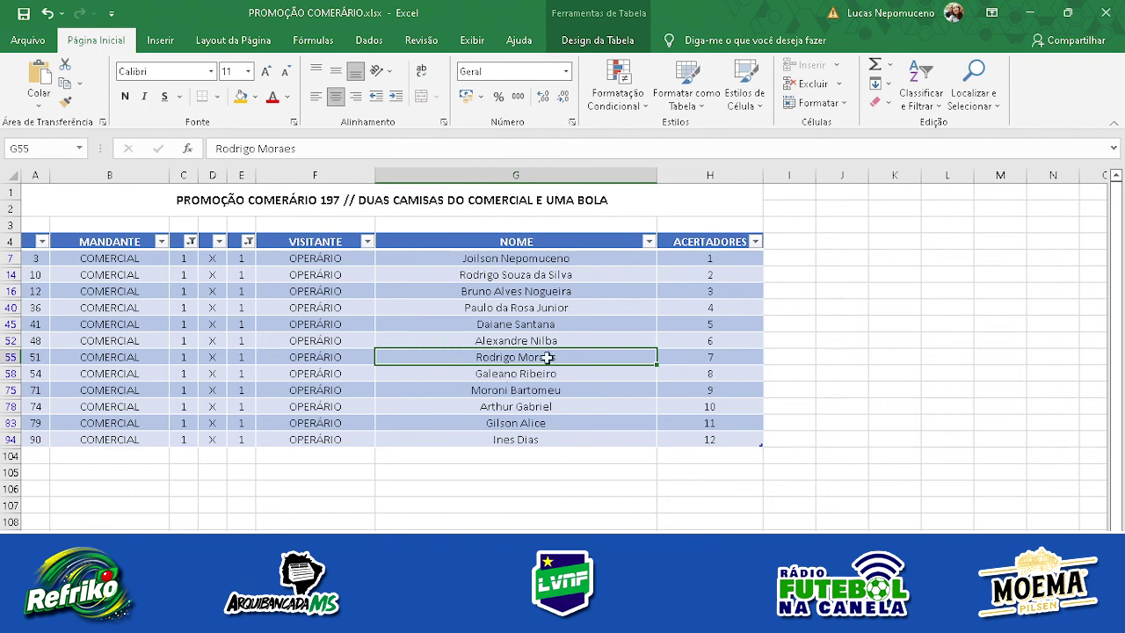
click(535, 375)
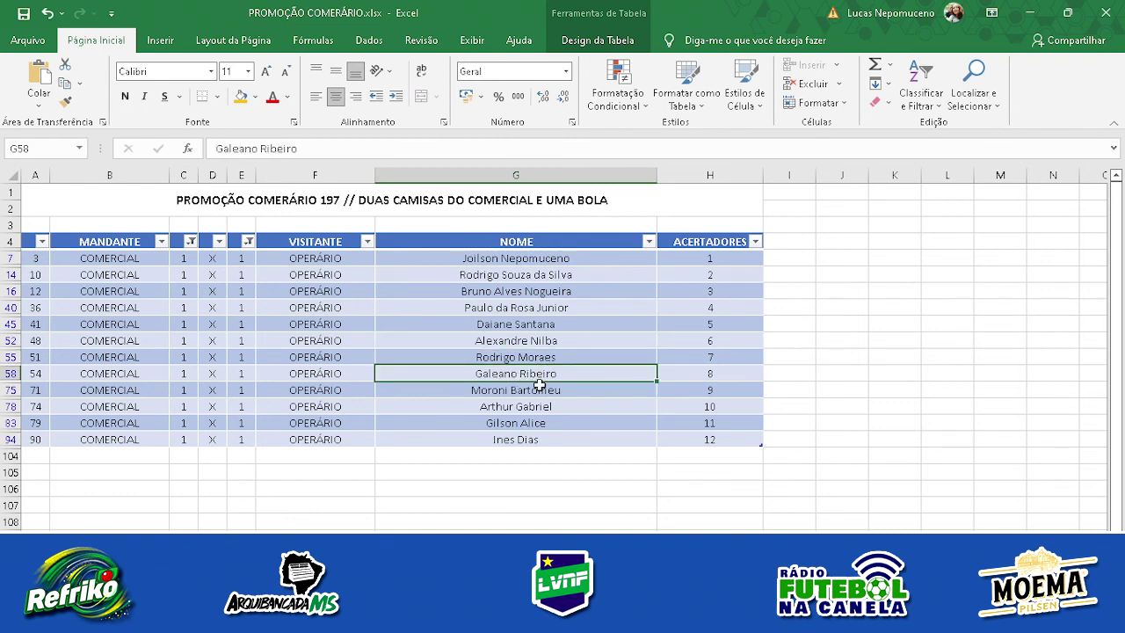
click(528, 392)
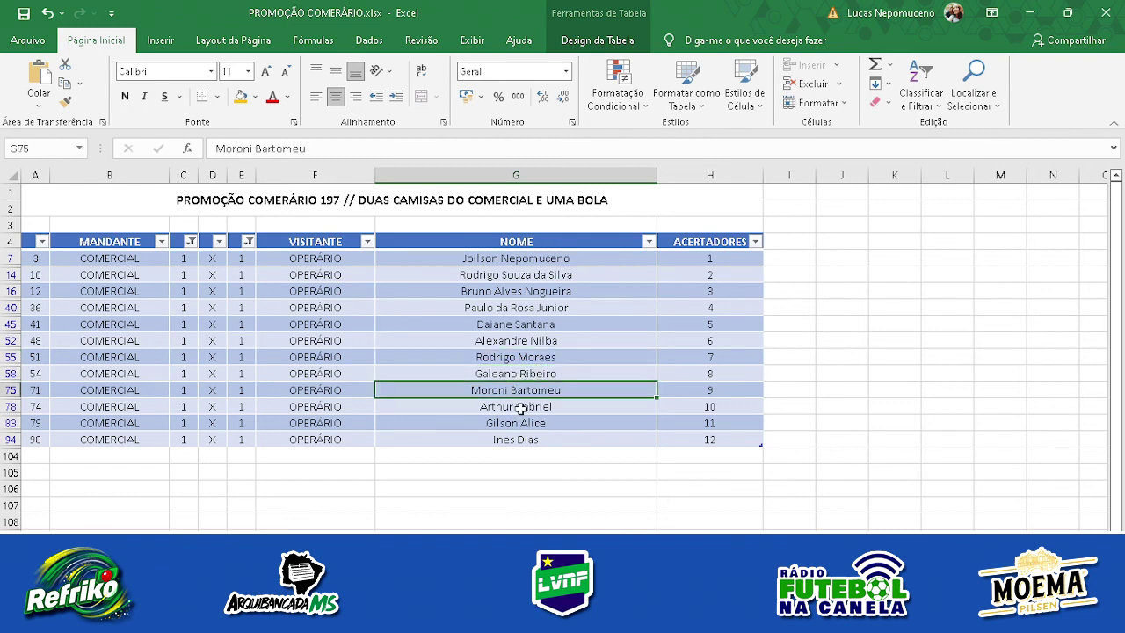
click(521, 407)
click(530, 423)
click(517, 440)
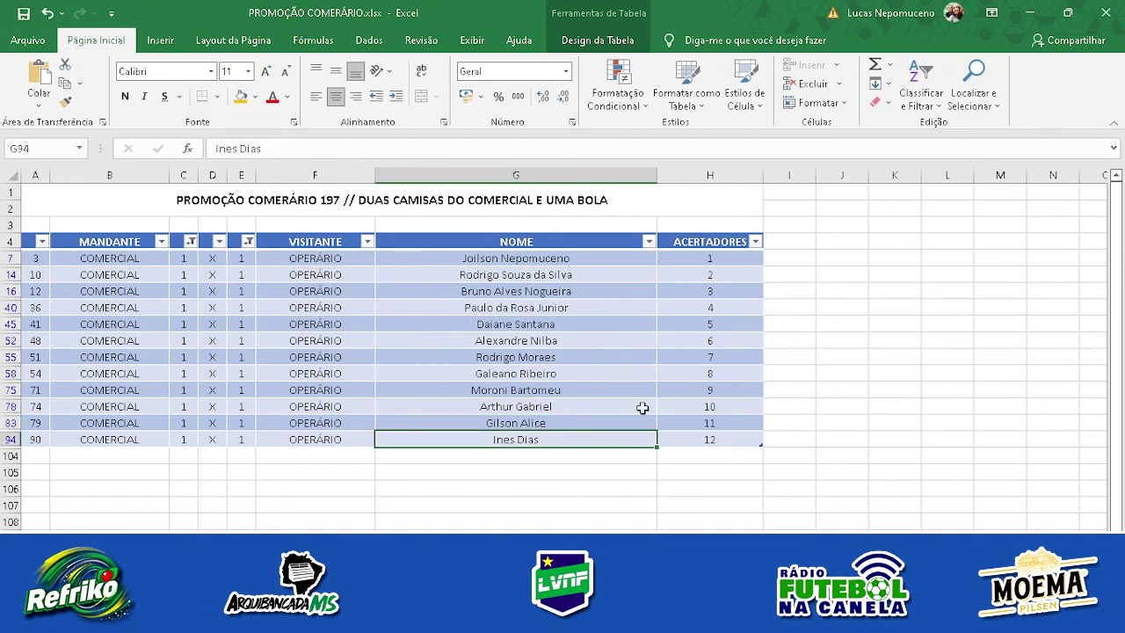
drag(713, 260, 695, 437)
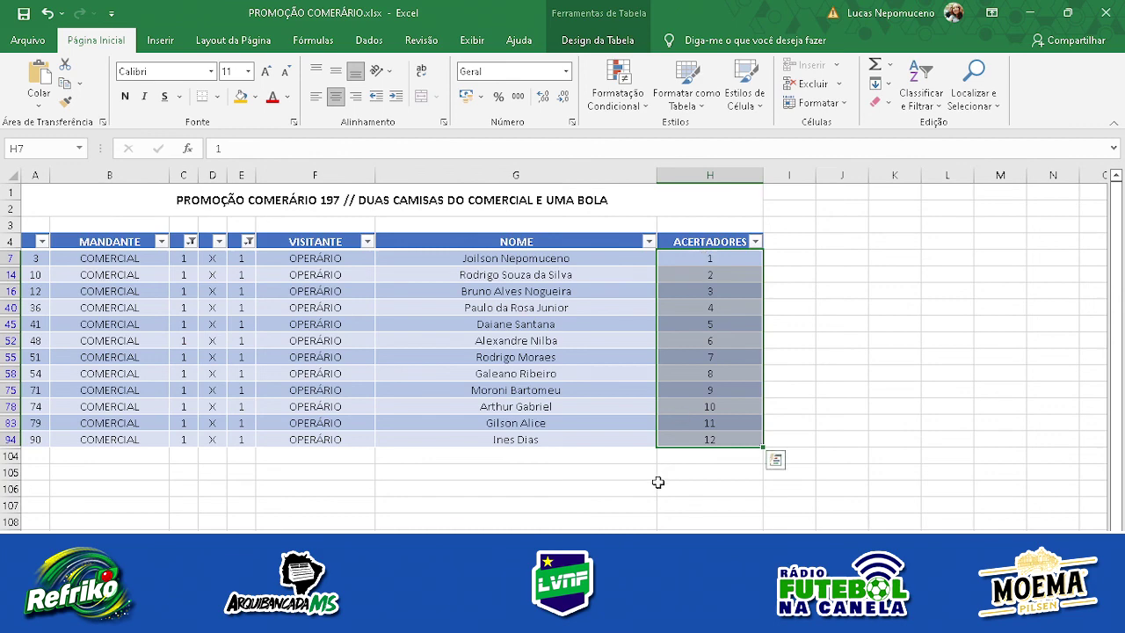
- Switch to the Sorteador number draw page in Chrome and draw 1 number between 1 and 12
mouse_move(343, 615)
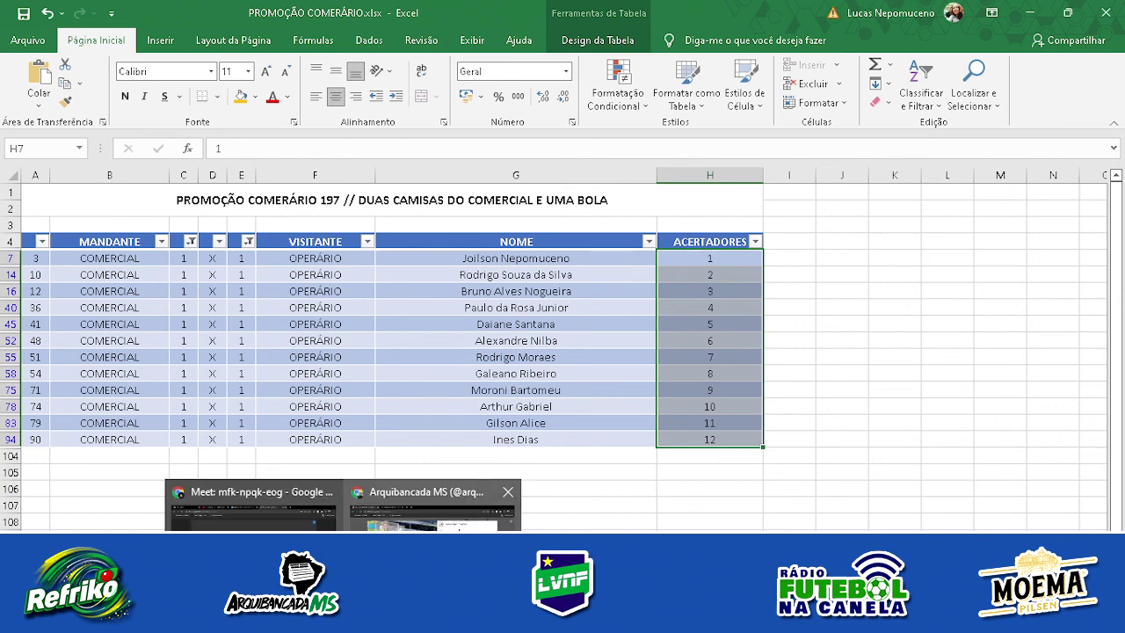
click(428, 501)
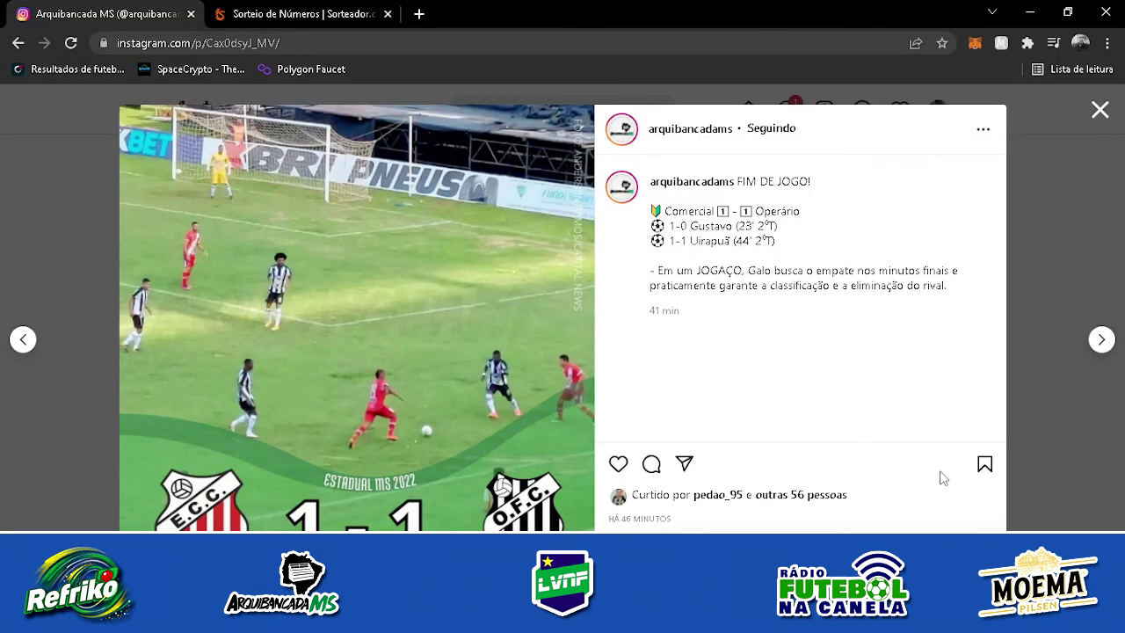
click(339, 7)
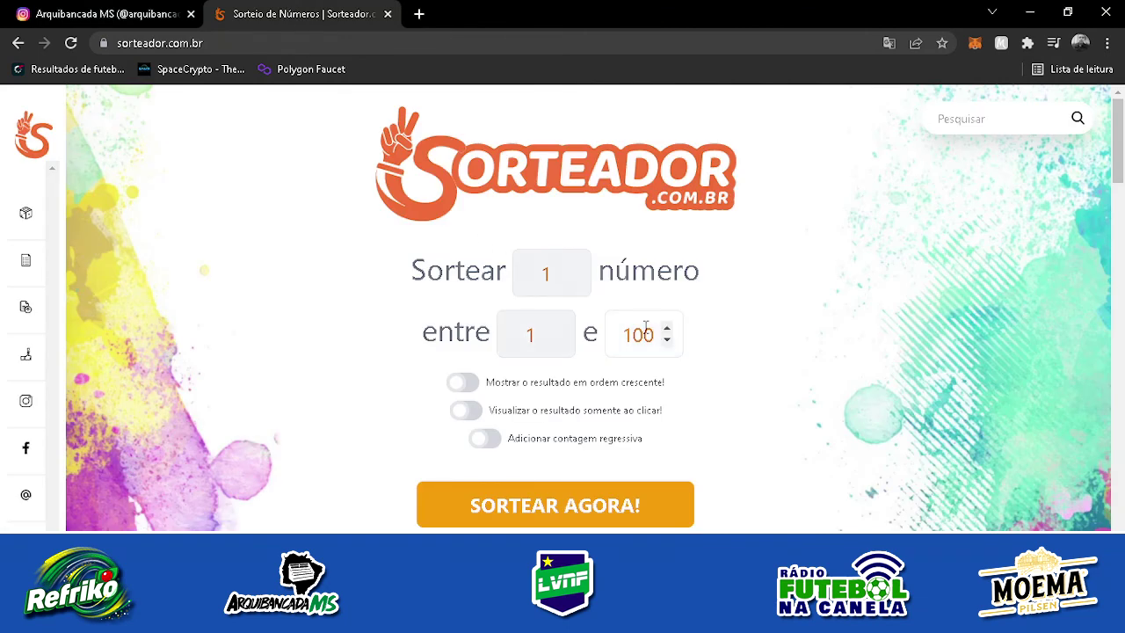
double_click(647, 332)
text(12)
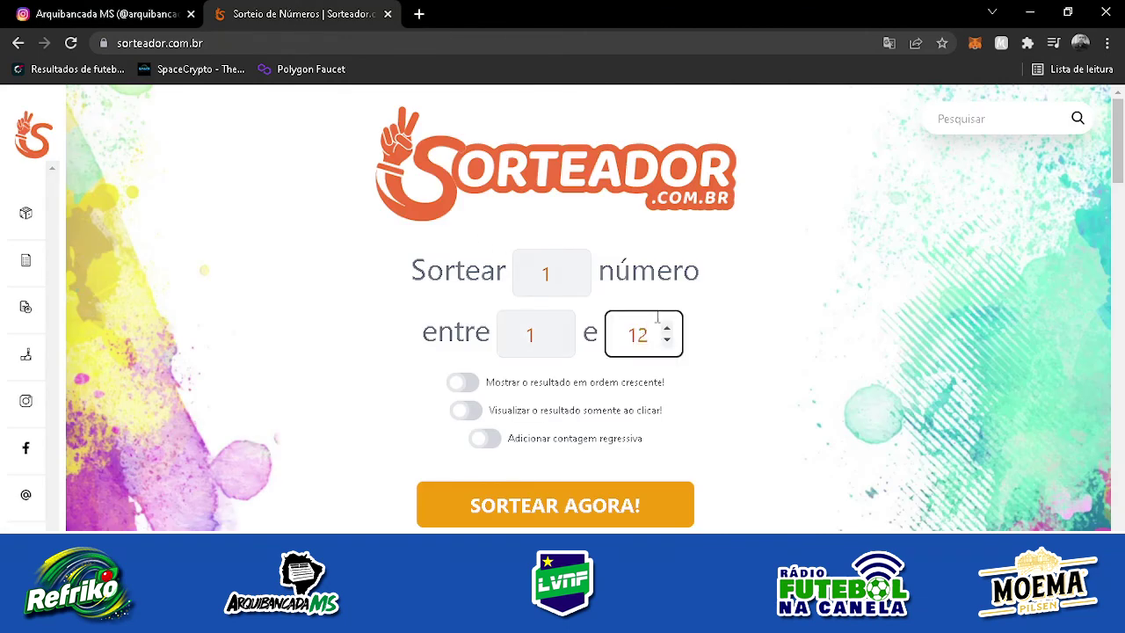
click(826, 448)
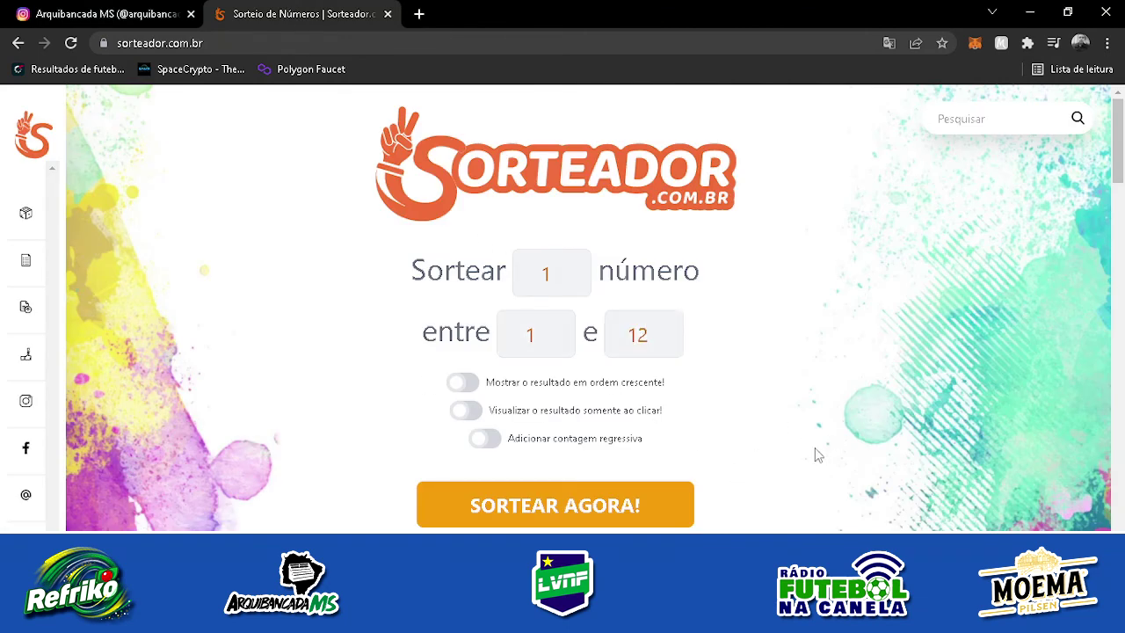
click(612, 509)
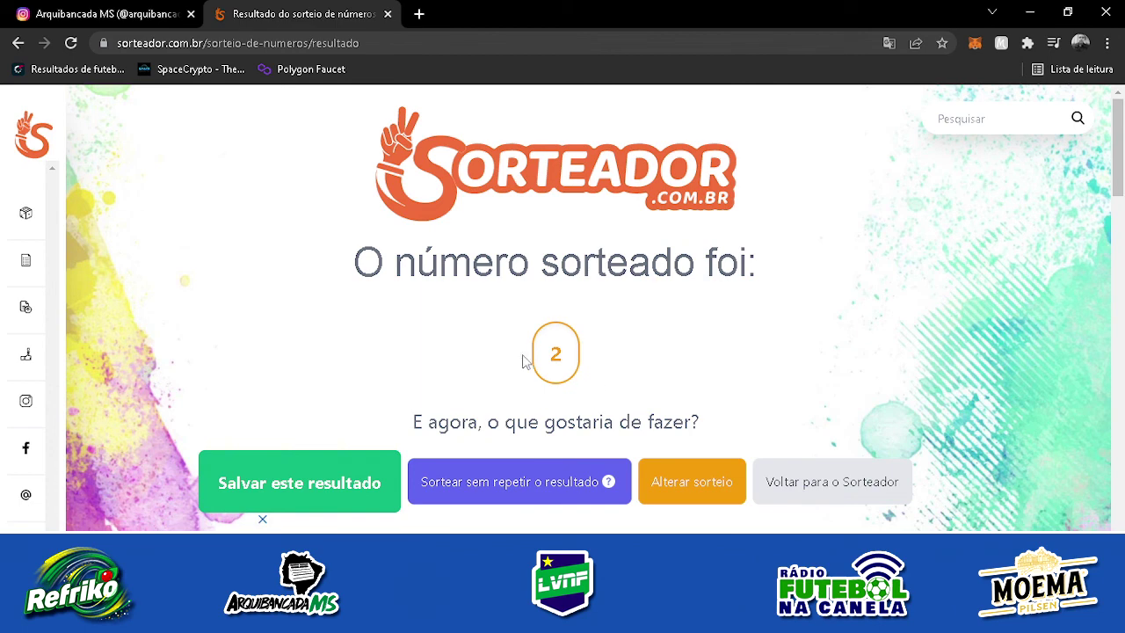
- Return to the PROMOÇÃO COMERÁRIO workbook in Excel and fill the row of ACERTADORES number 2 with gold from column A to H
click(422, 629)
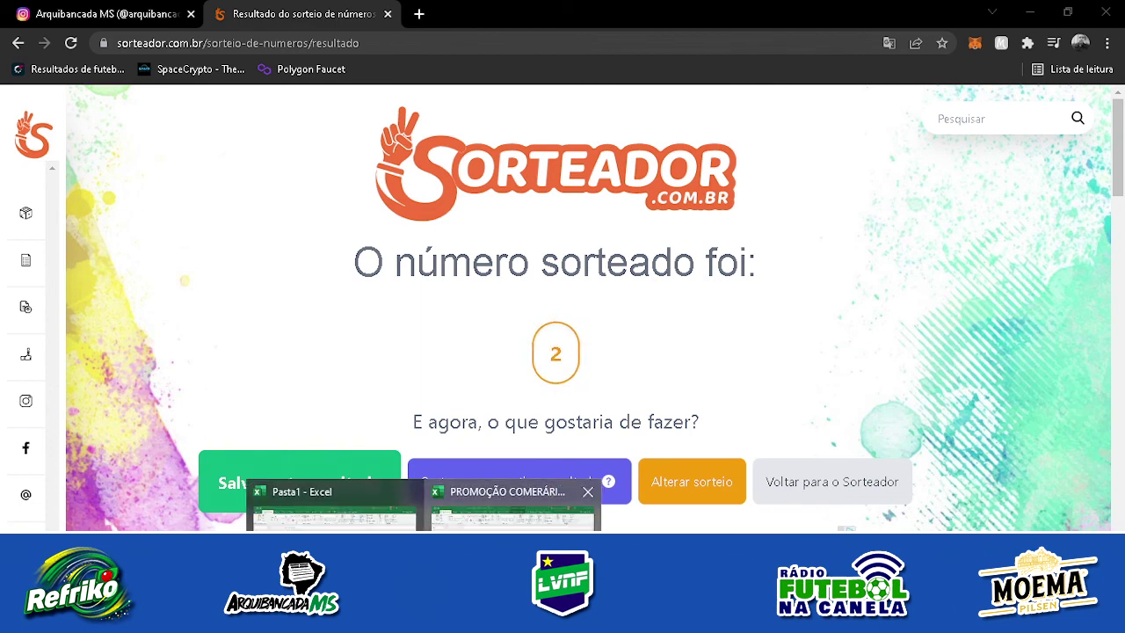
click(510, 514)
drag(452, 275, 760, 276)
click(240, 97)
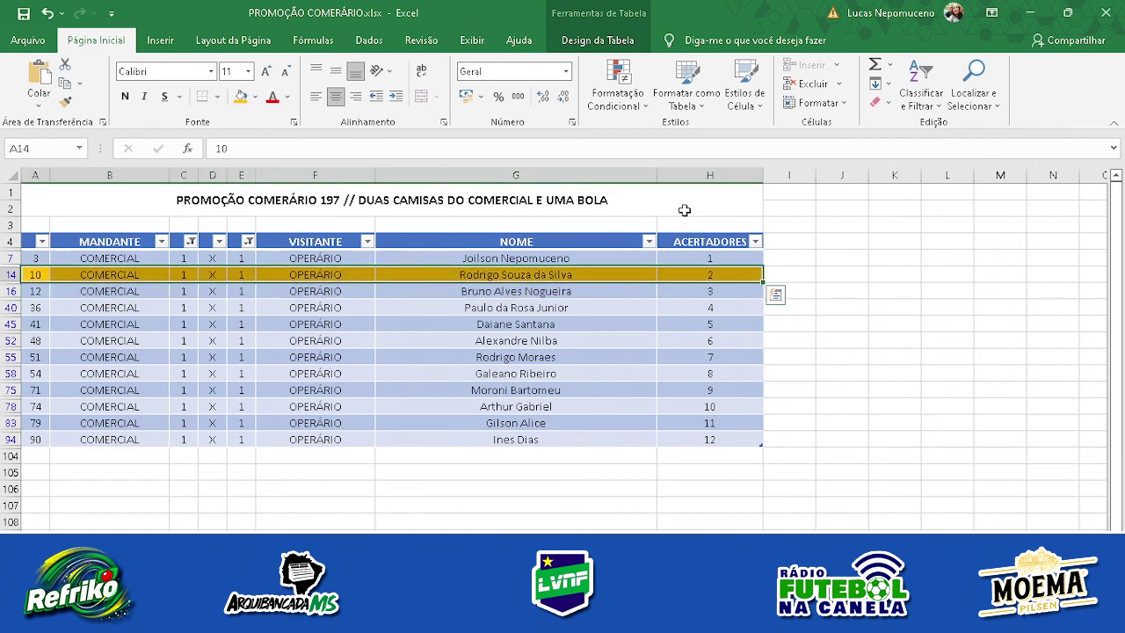
- Enter "VENCEDOR DA BOLA" in cell I14 beside the gold row and fit column I's width to the text
click(787, 258)
click(785, 276)
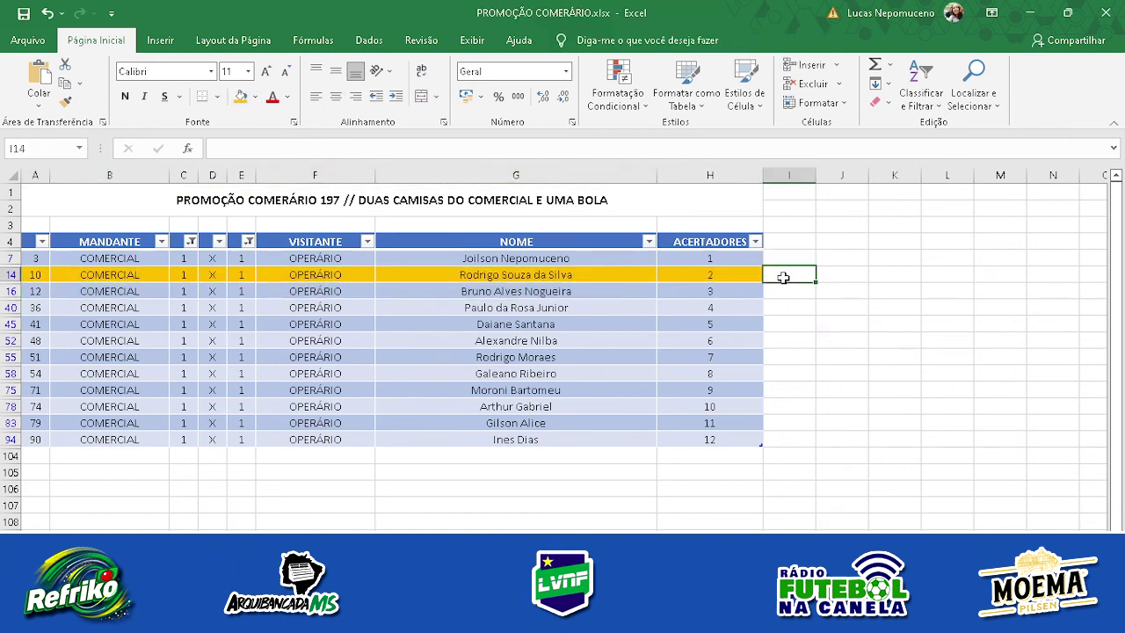
text(VENCEDO)
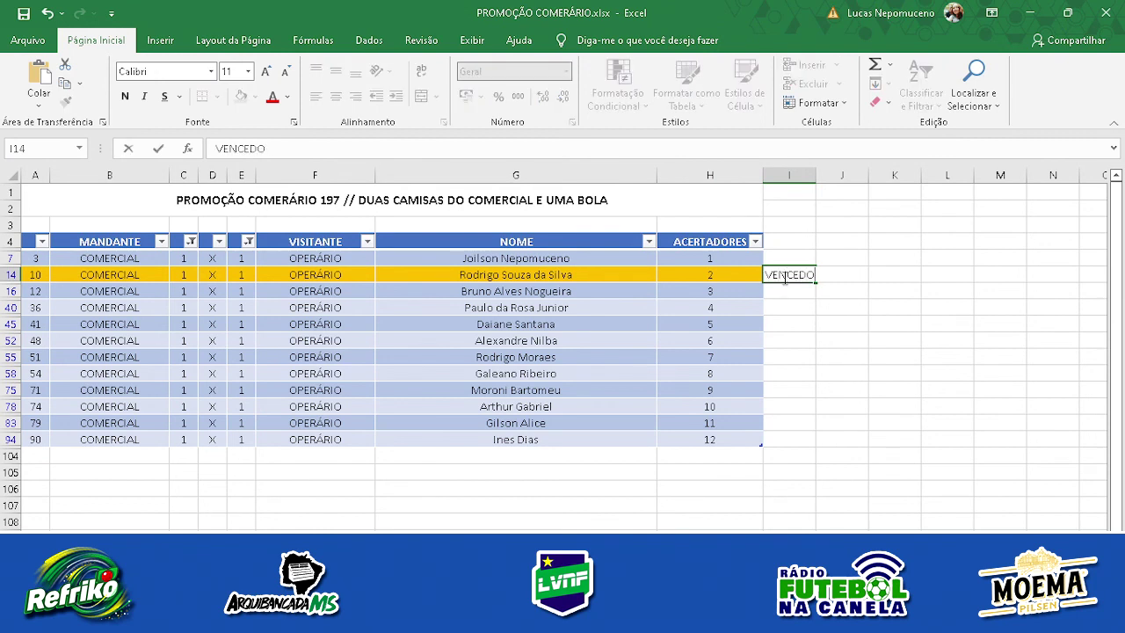
text(R DA BOLA)
key(Return)
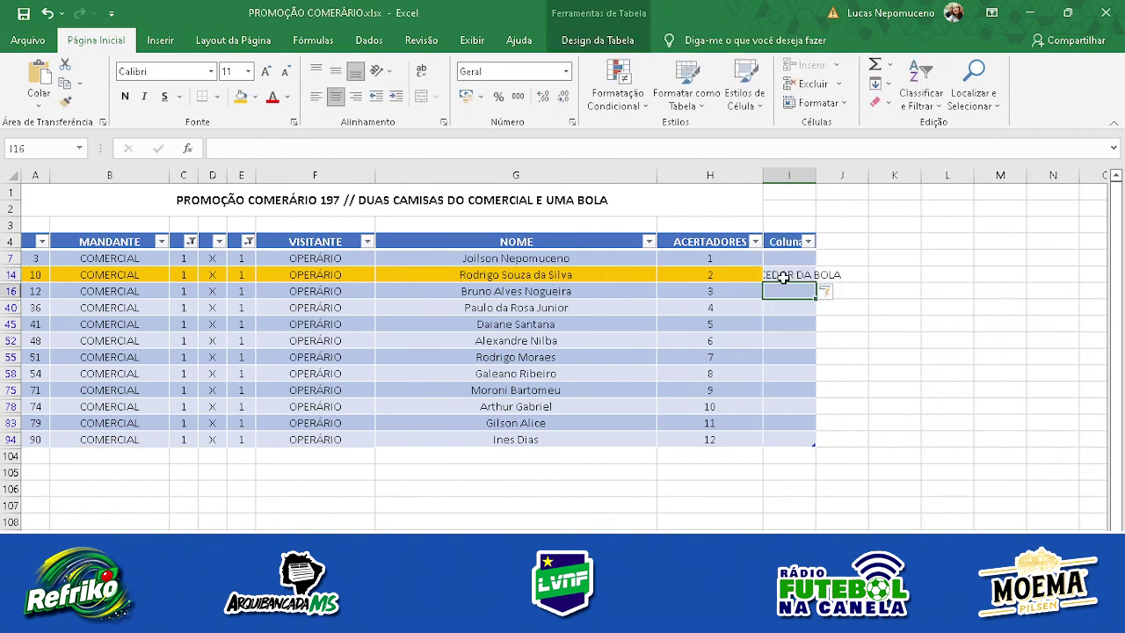
double_click(815, 173)
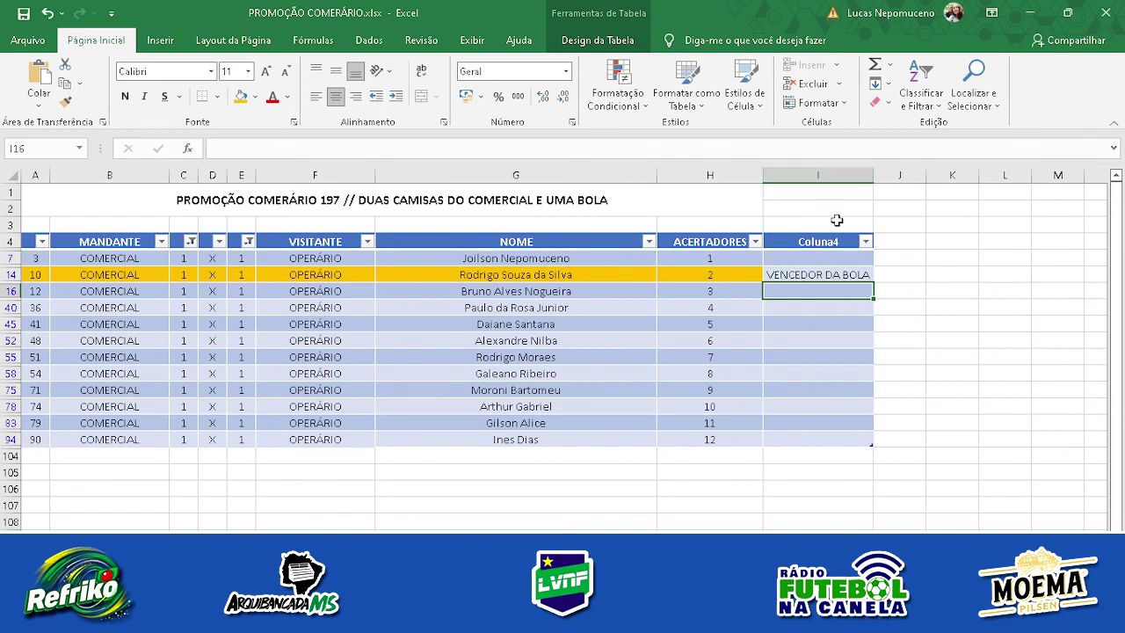
- Rename the Coluna4 header to PRÊMIO and fill cell I14 with the same gold as its row
double_click(815, 240)
double_click(815, 240)
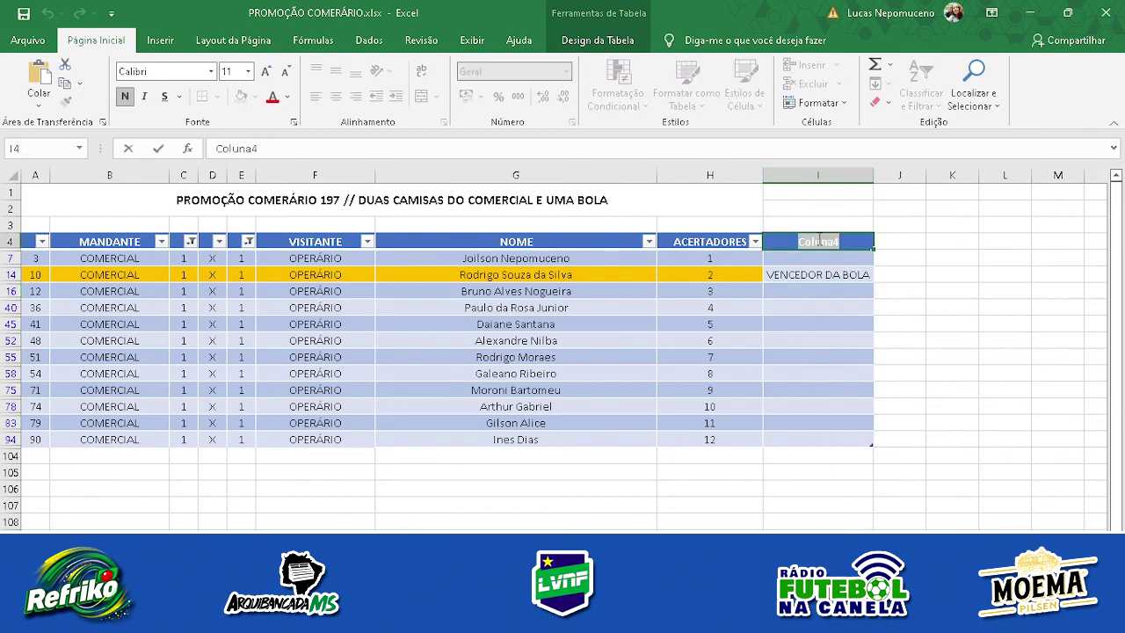
text(prêm)
key(BackSpace)
key(BackSpace)
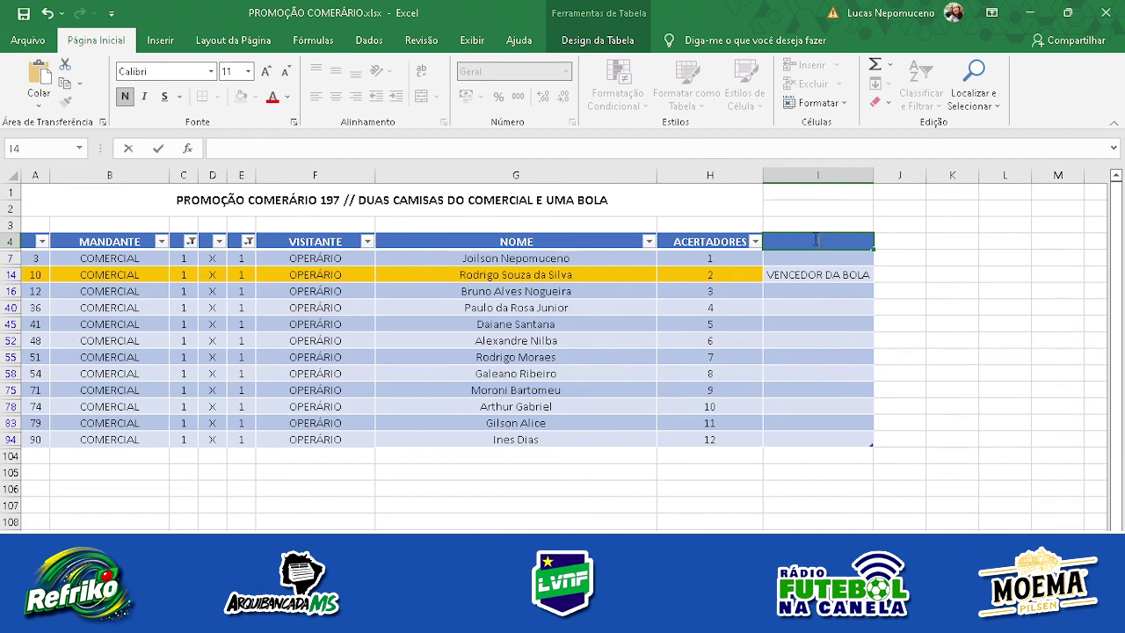
text(MIO)
key(Return)
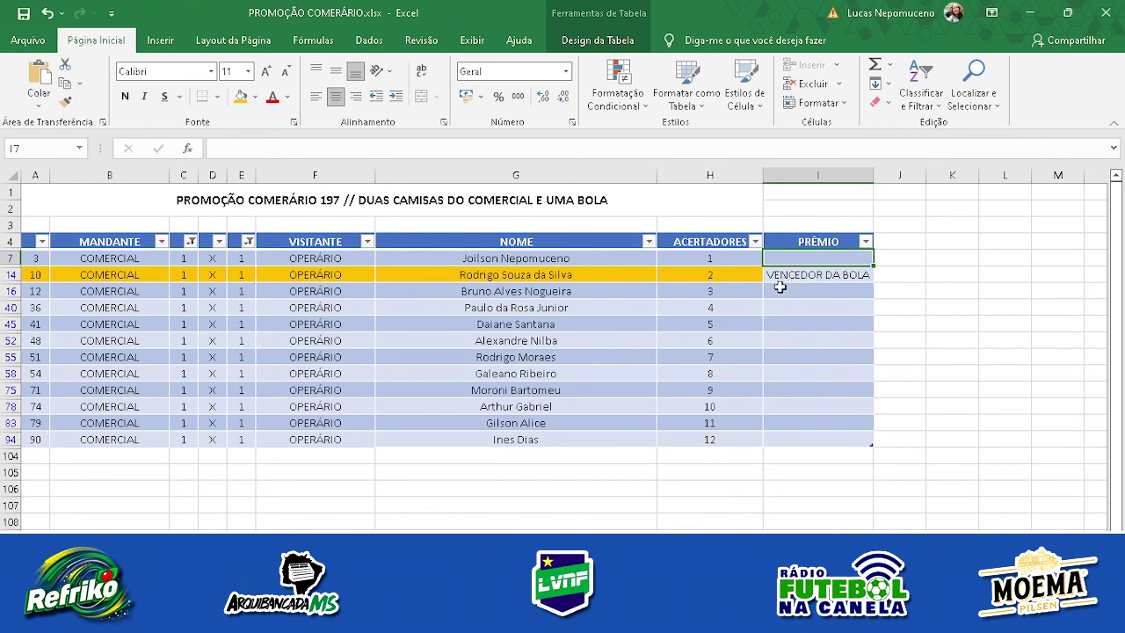
click(839, 274)
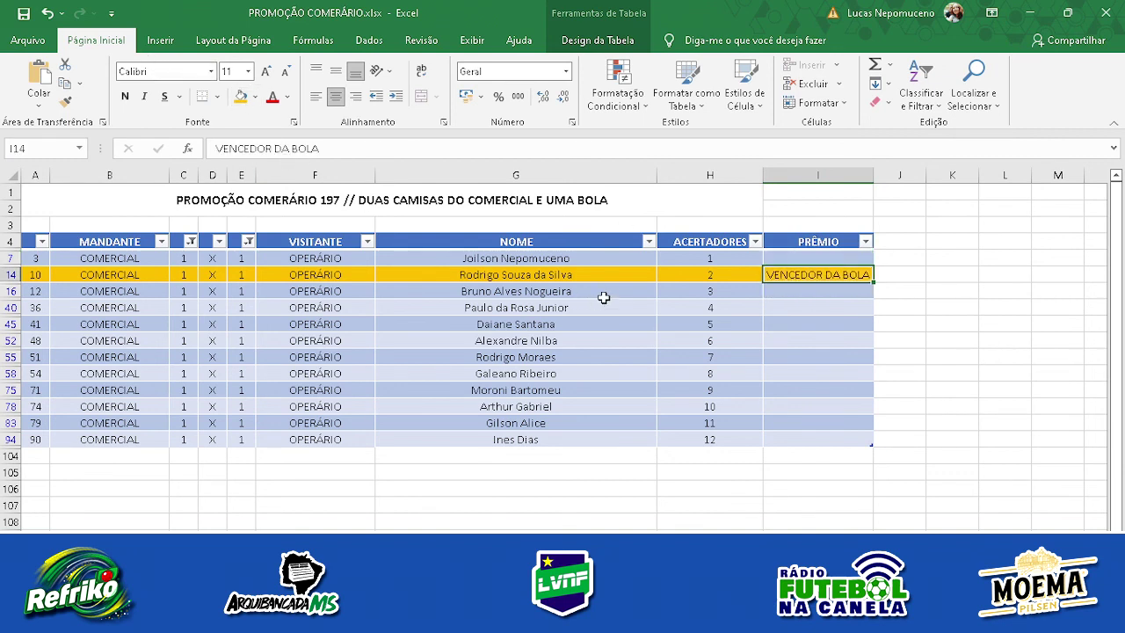
- Set the ACERTADORES number in H7 to 2 and clear the number in gold row 14
click(713, 273)
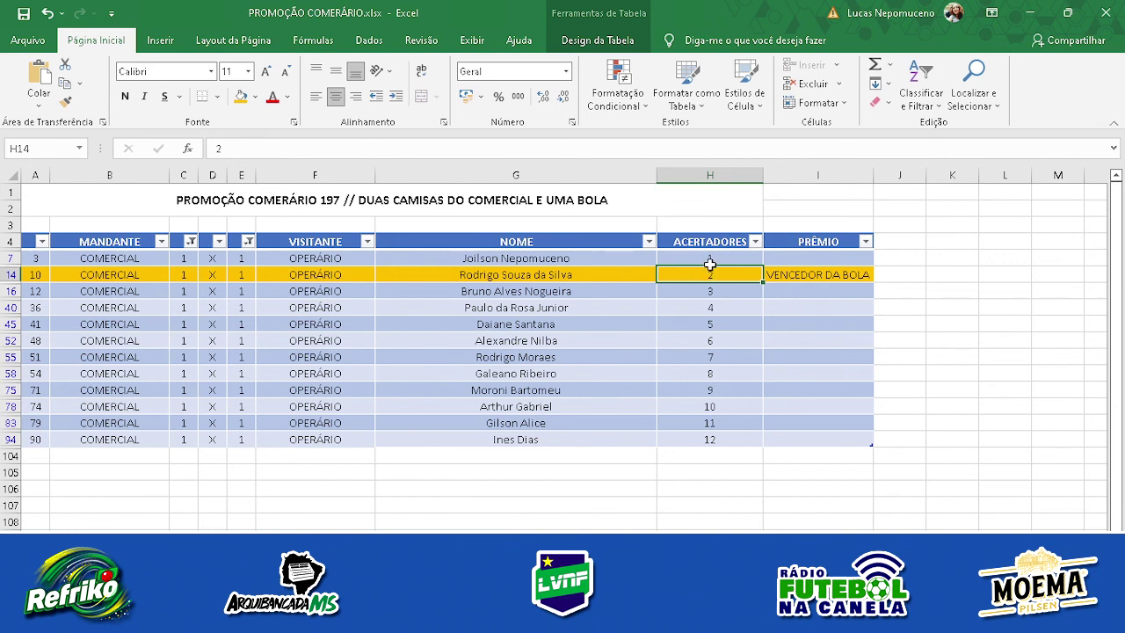
click(712, 260)
text(2)
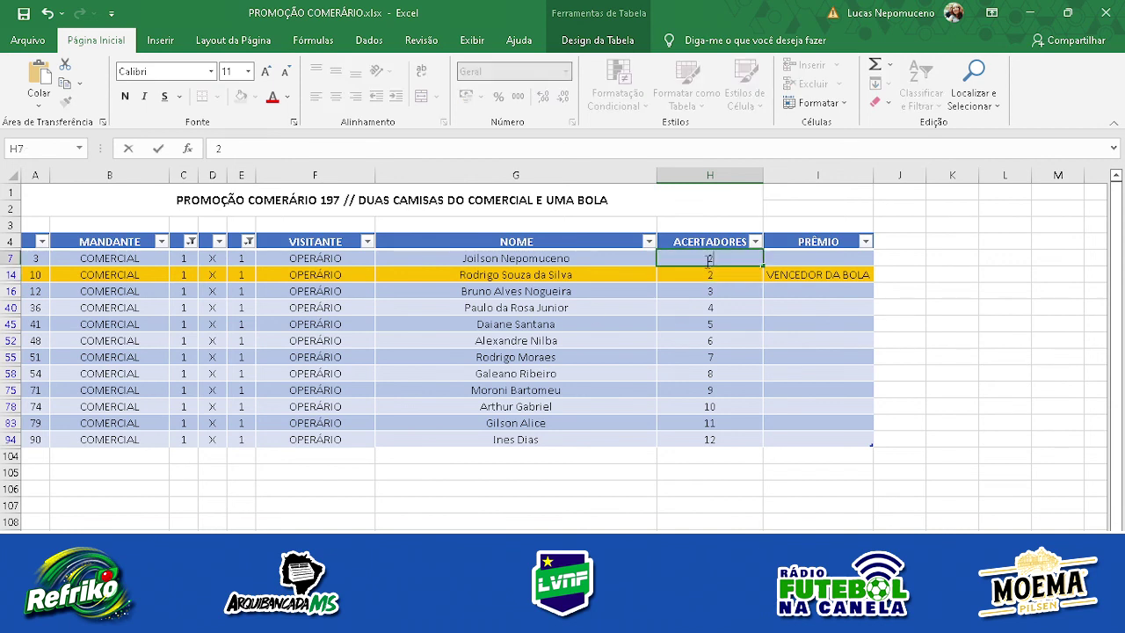
click(708, 274)
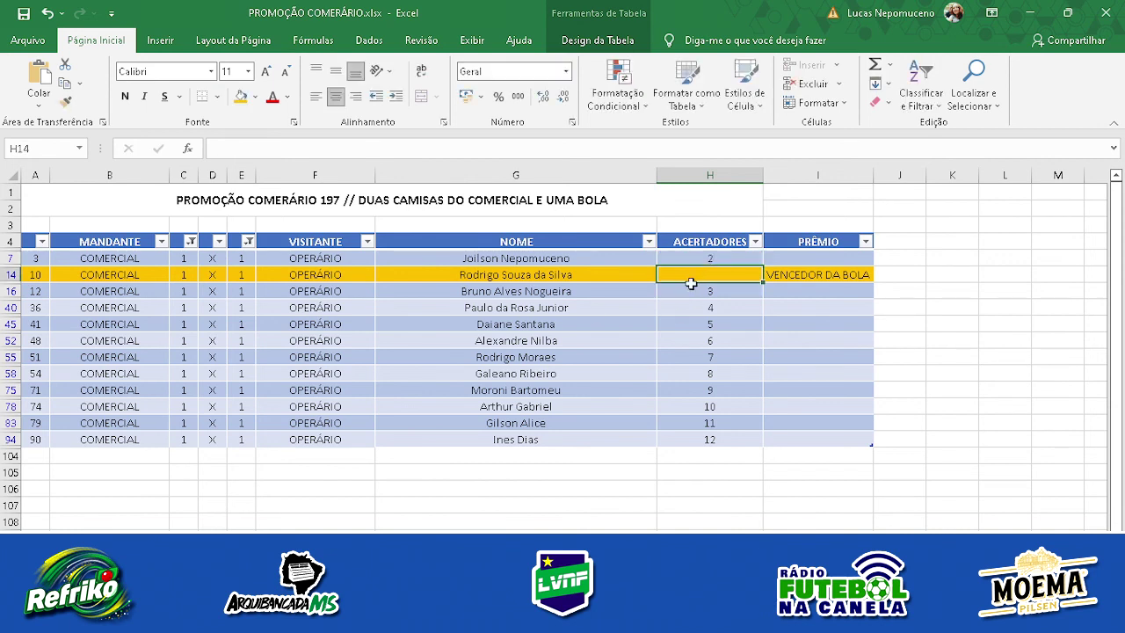
click(714, 259)
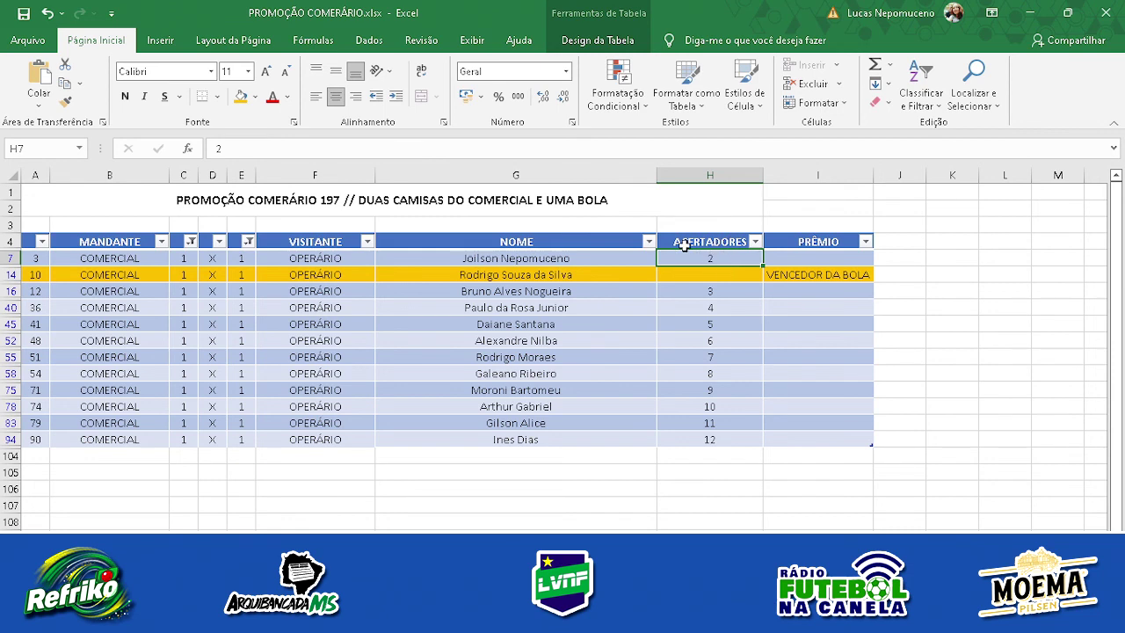
- Switch to the Sorteador page in Chrome and draw 1 number between 2 and 12
click(706, 436)
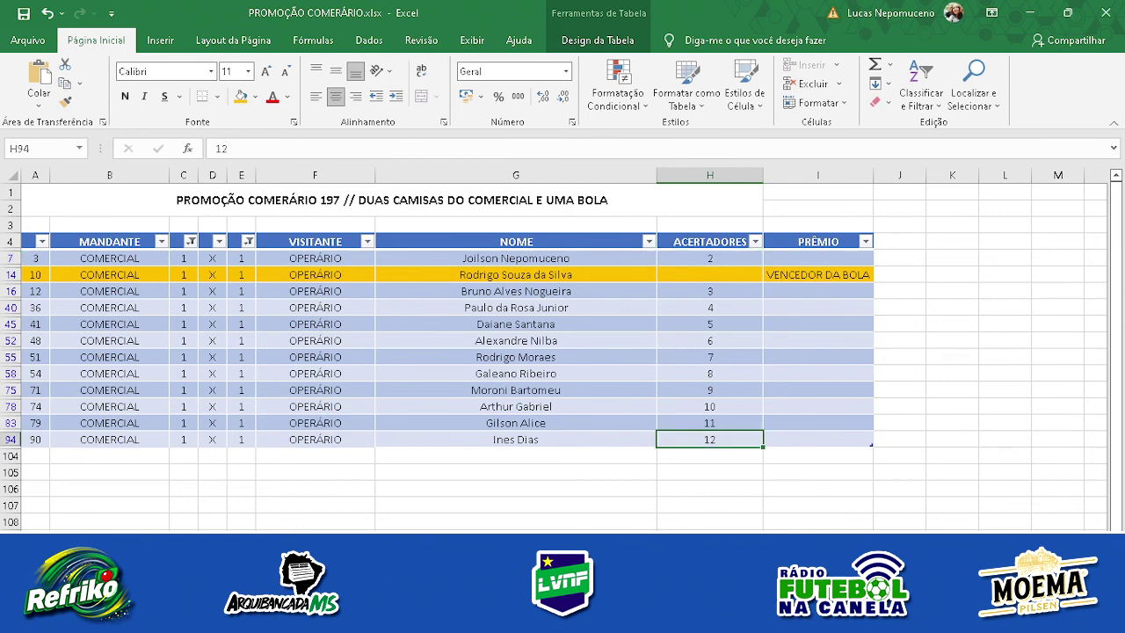
click(431, 505)
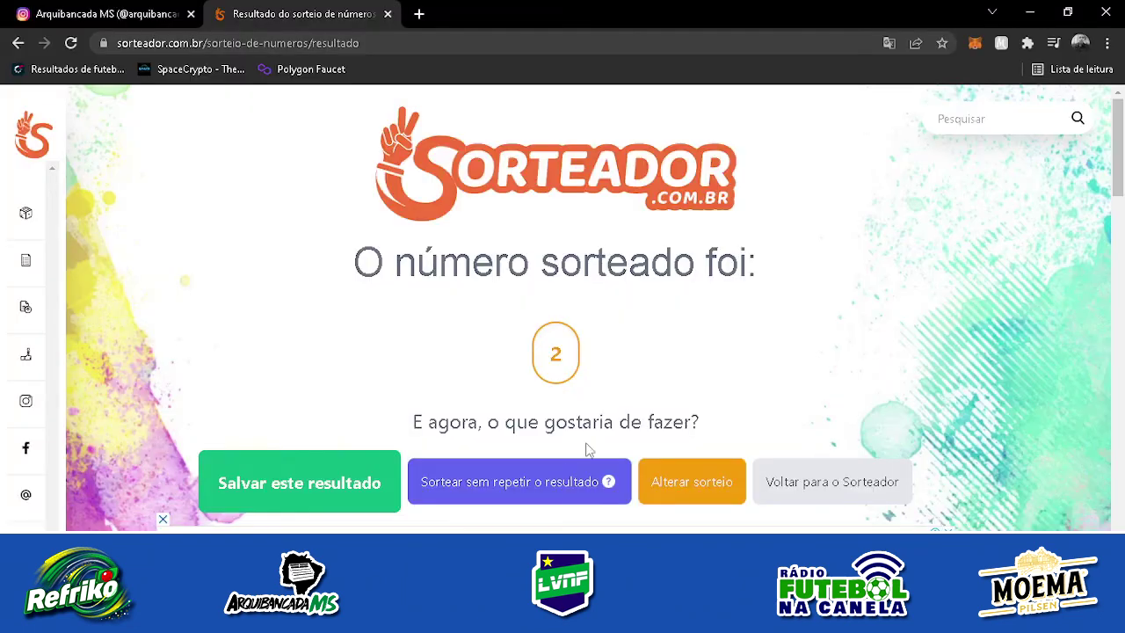
click(799, 481)
double_click(633, 332)
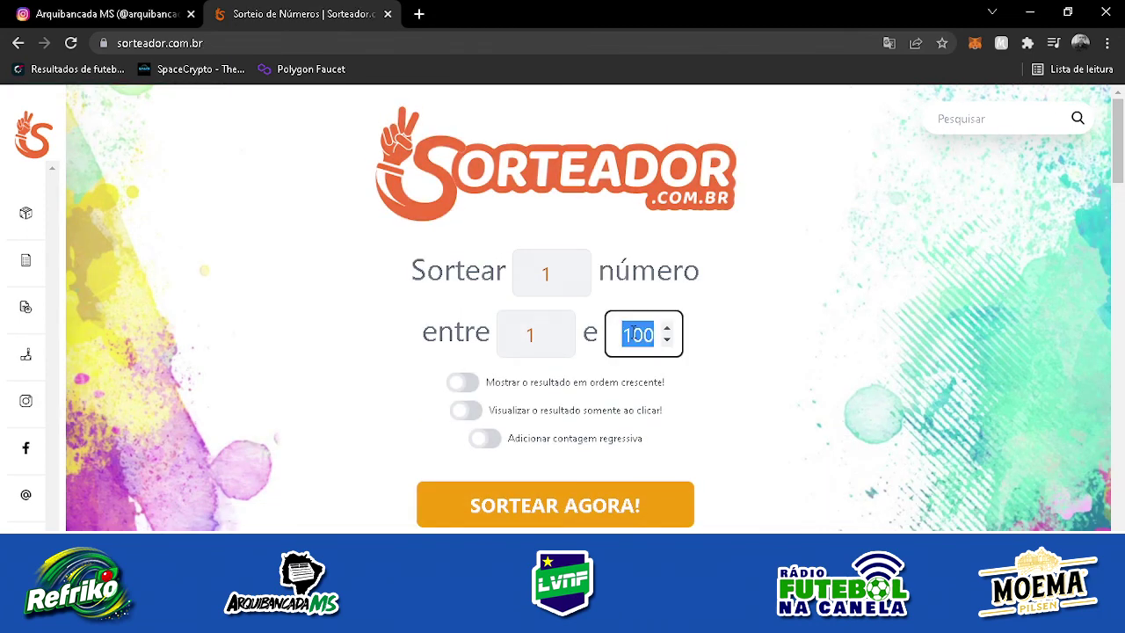
text(2)
key(BackSpace)
text(12)
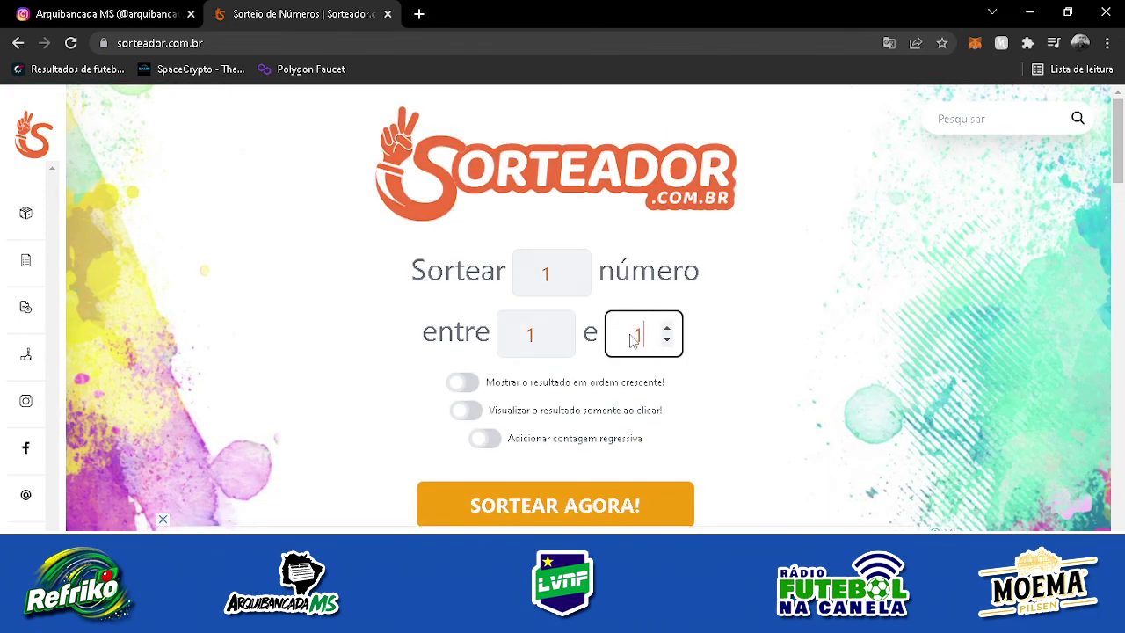
double_click(527, 332)
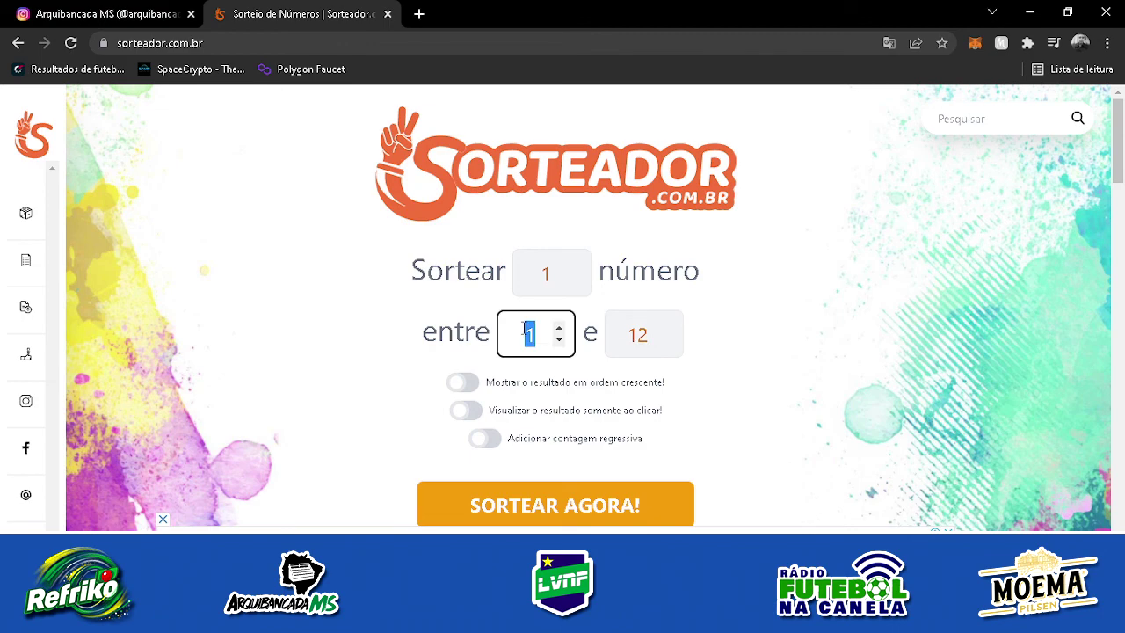
text(2)
click(582, 517)
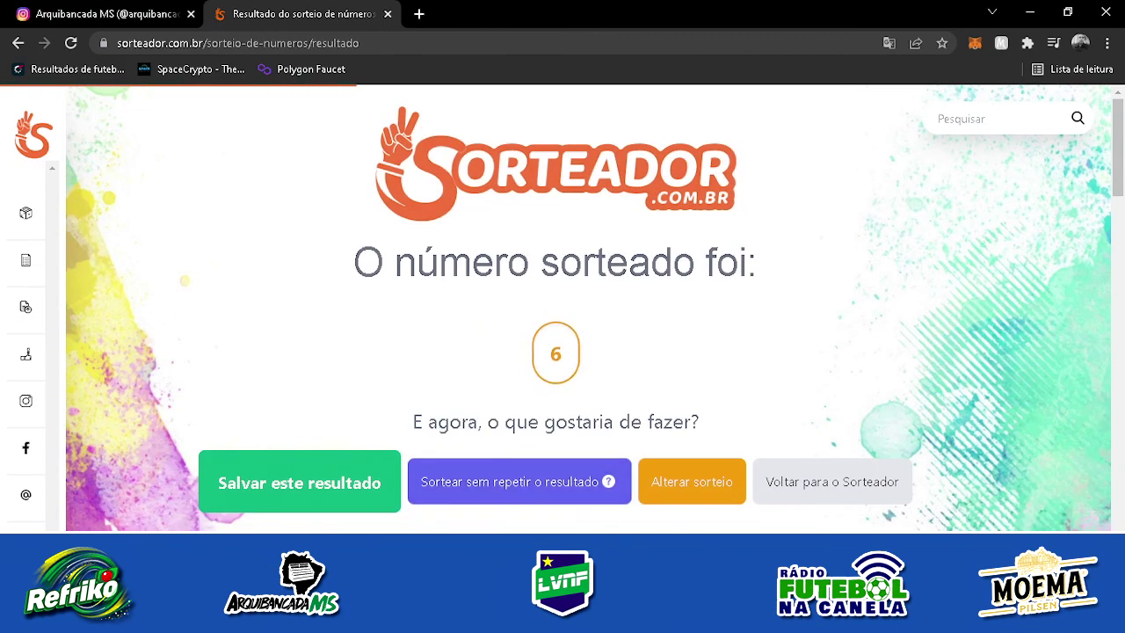
- Return to the workbook in Excel and fill the row of ACERTADORES number 6 with gold from column A to I
click(510, 491)
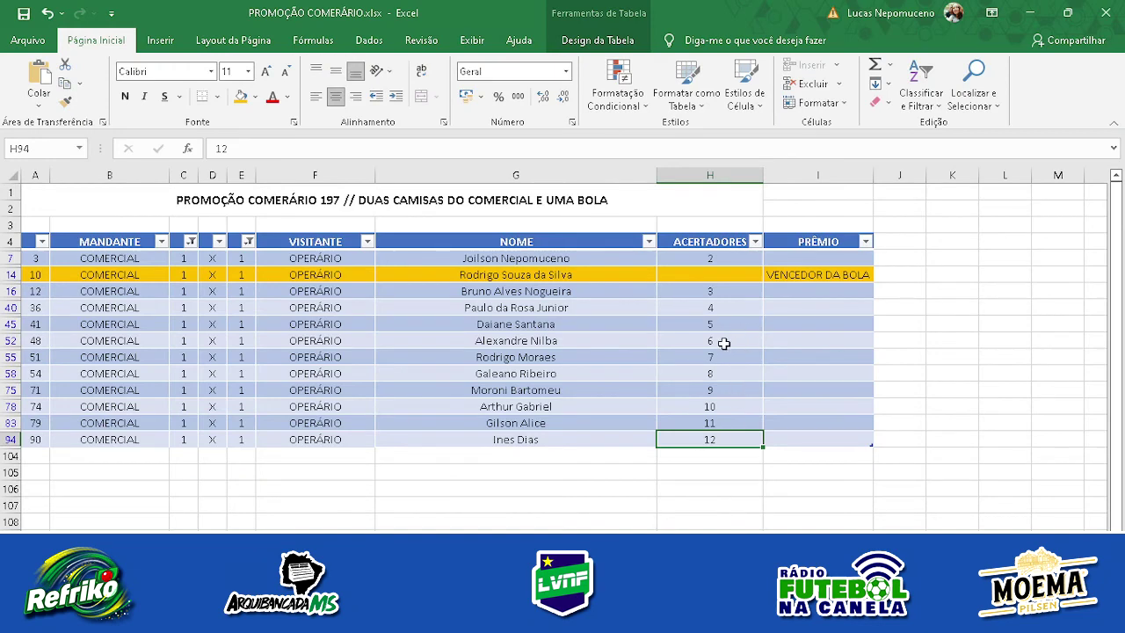
drag(723, 343, 518, 342)
drag(32, 341, 794, 342)
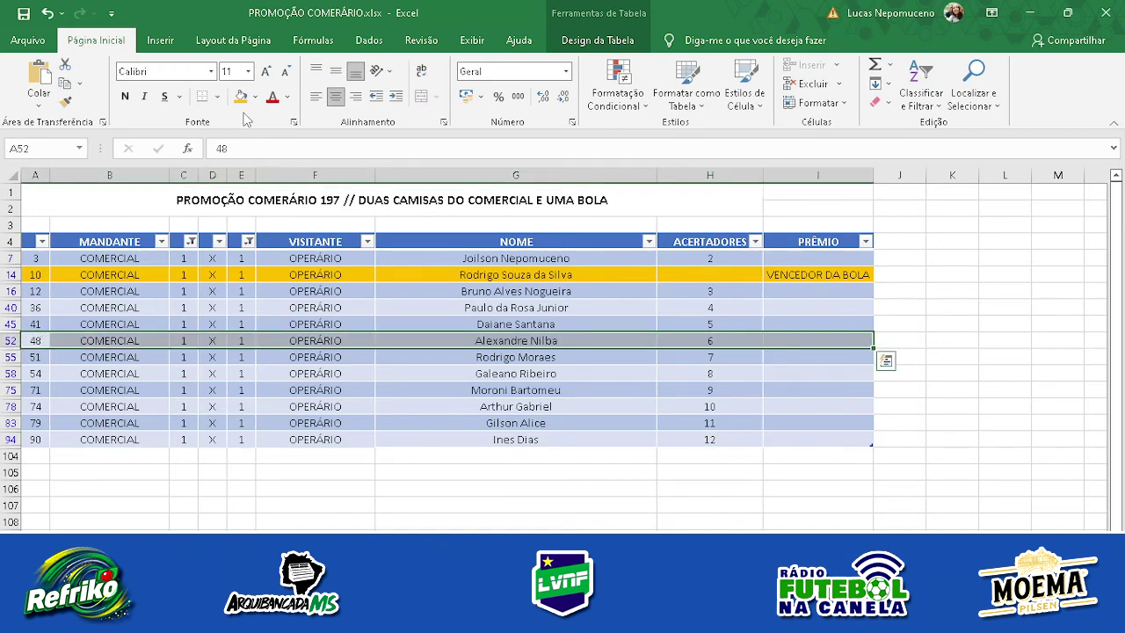
click(240, 97)
- Enter "CAMISA COMERCIAL" as the PRÊMIO in cell I52 and widen column I slightly
click(801, 337)
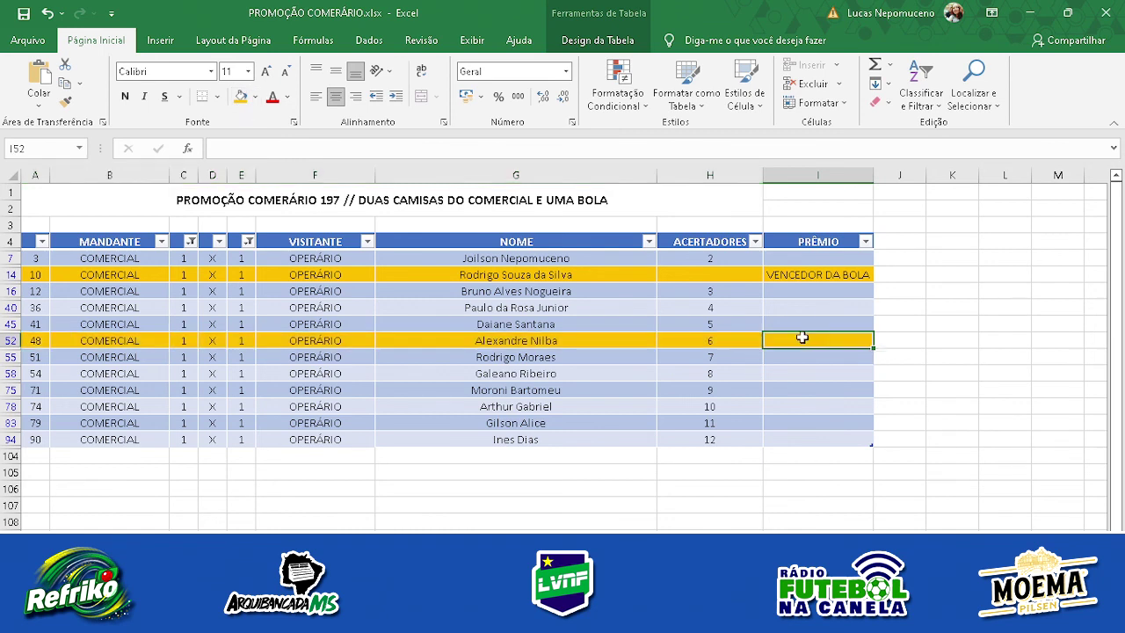
text(CAMISA CO)
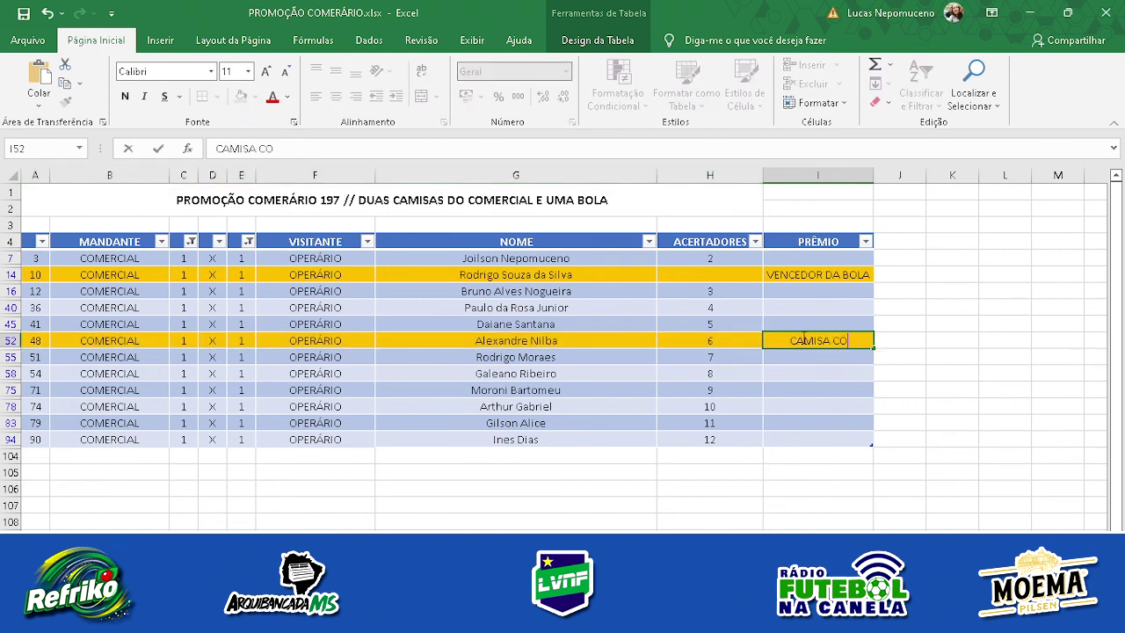
text(MERCIAL)
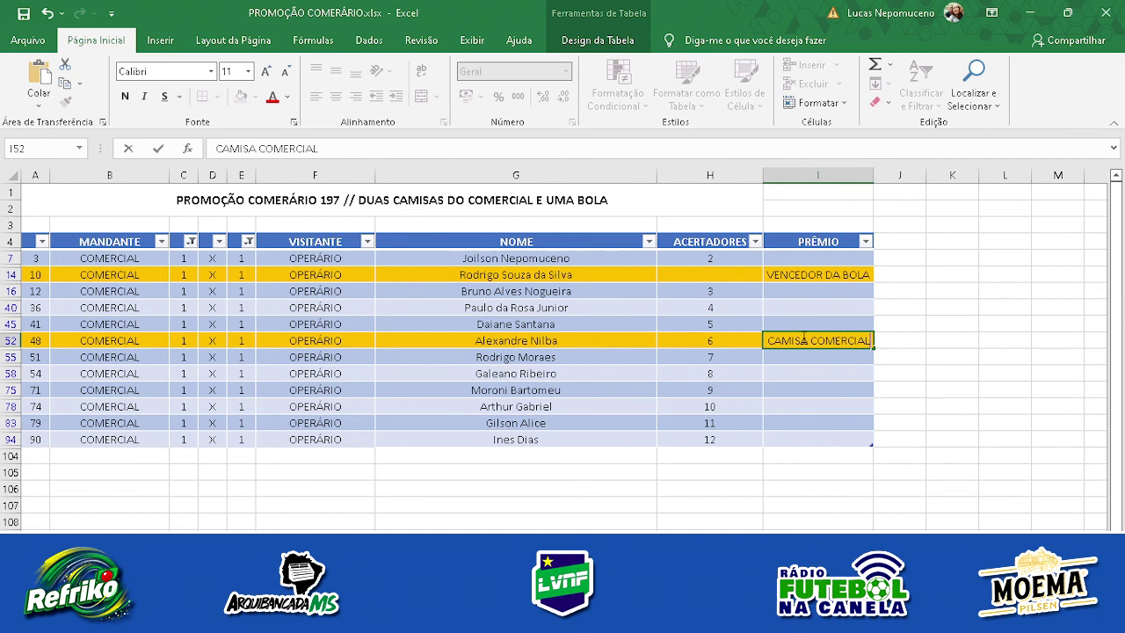
key(Return)
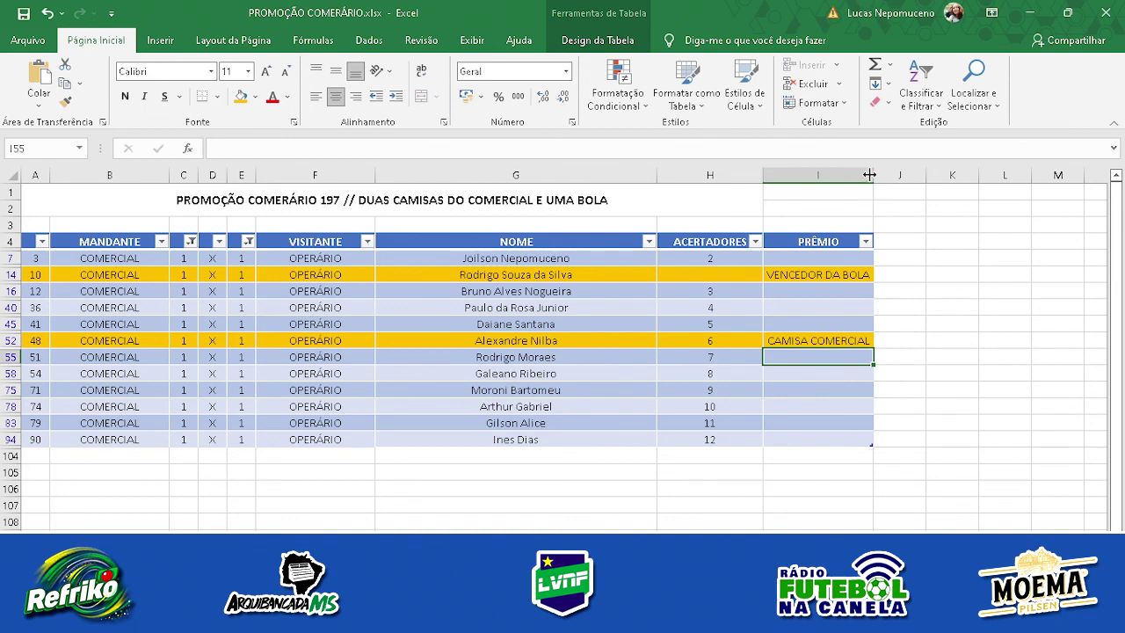
drag(872, 174, 882, 175)
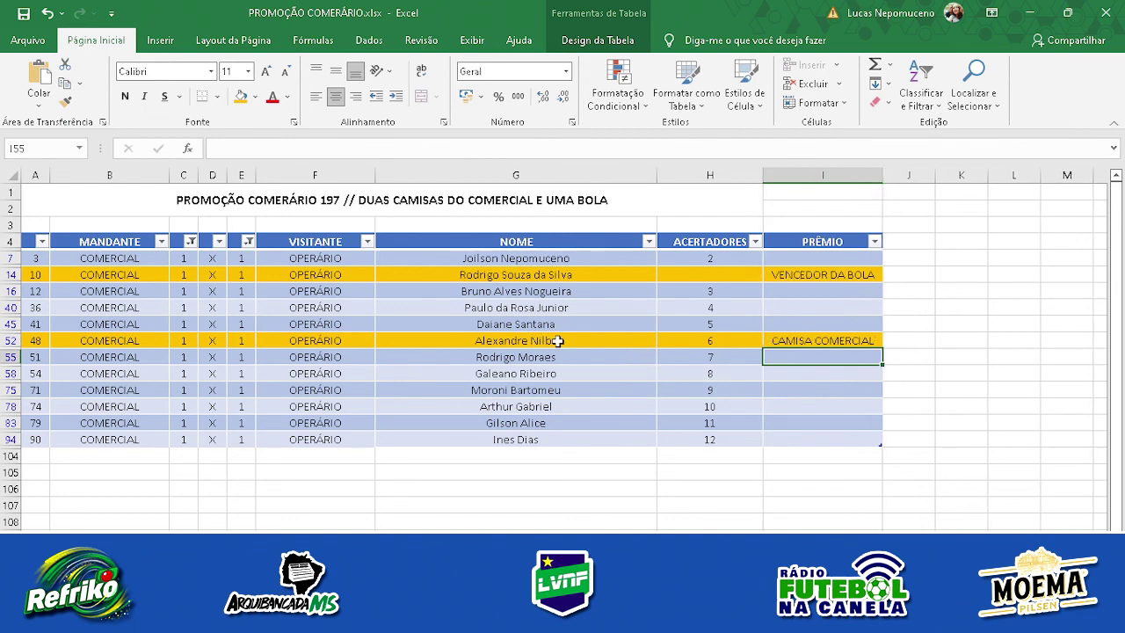
click(808, 341)
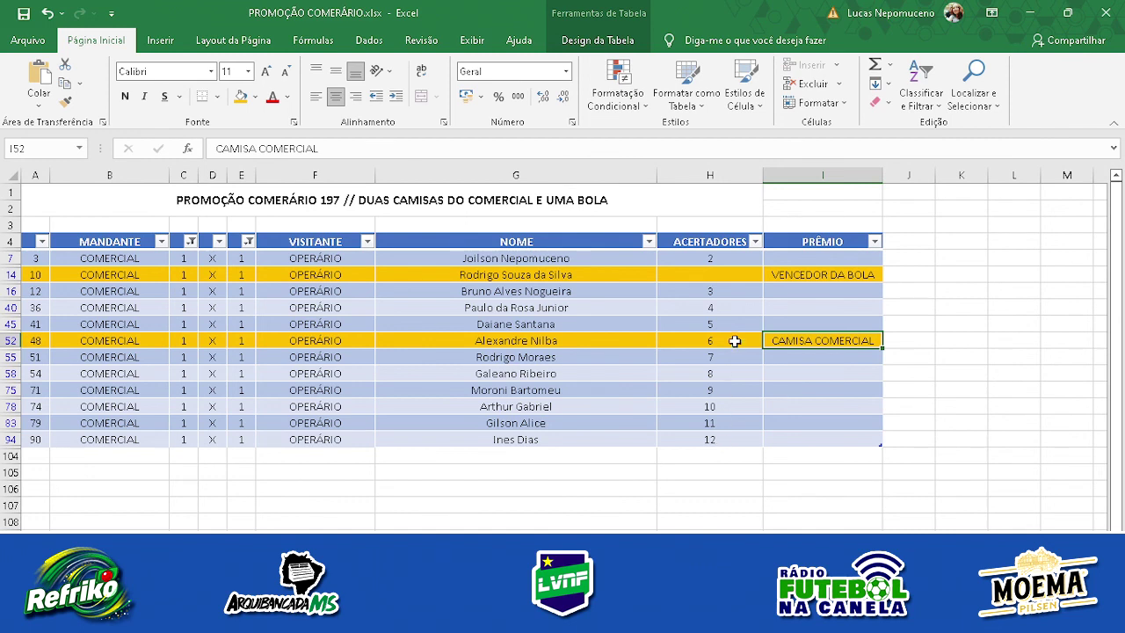
- Clear the ACERTADORES number in gold row 52 and set the number in H7 to 1
click(721, 257)
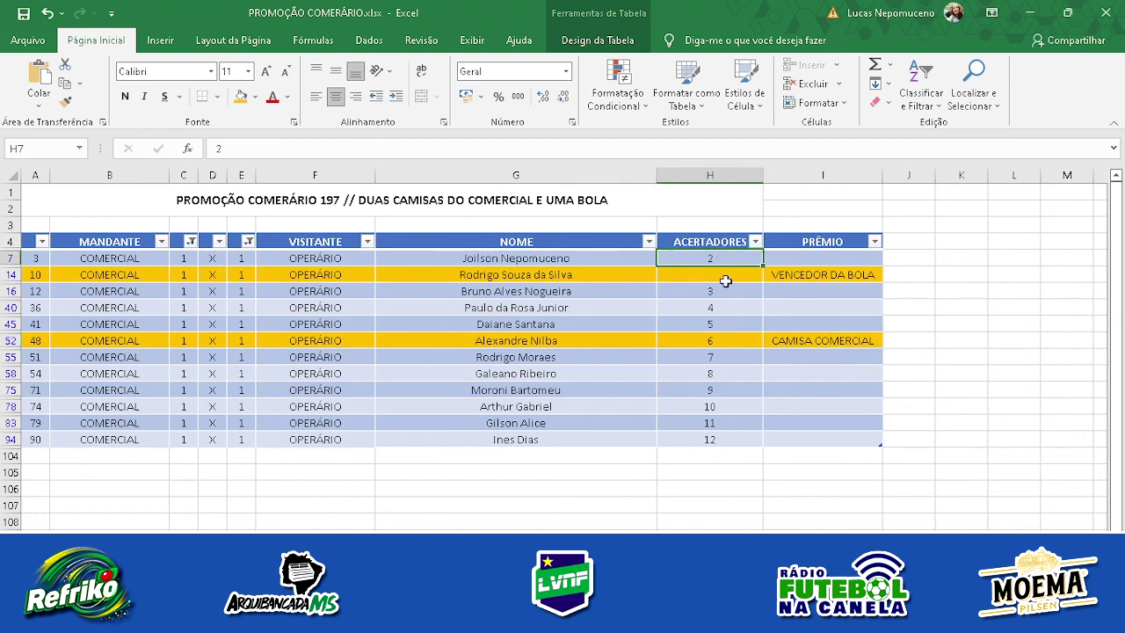
click(716, 340)
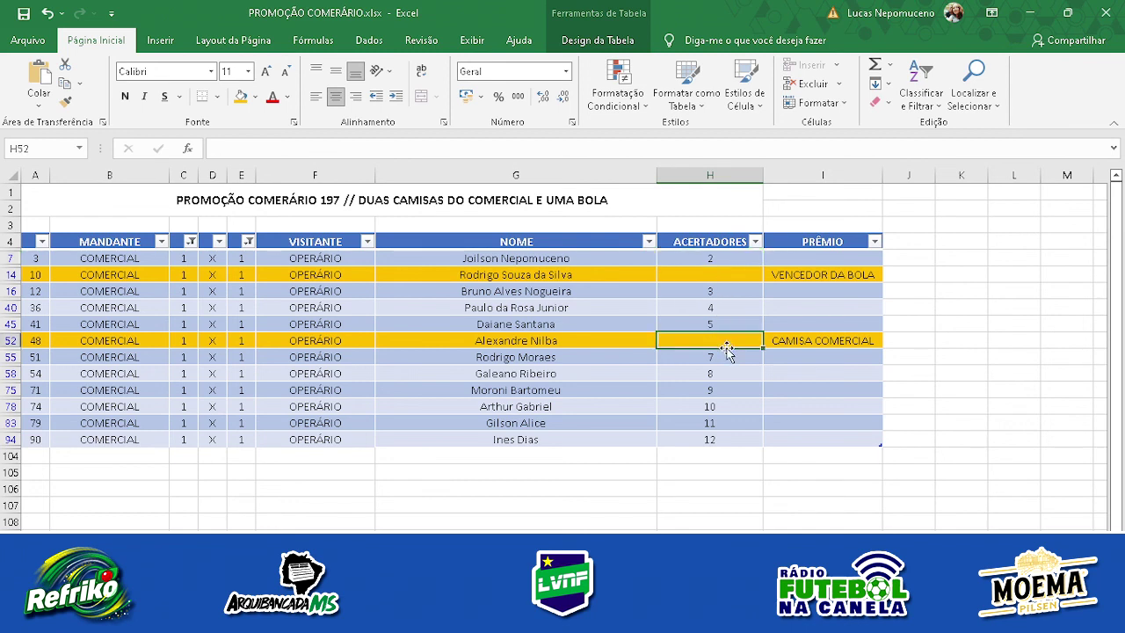
click(716, 260)
text(1)
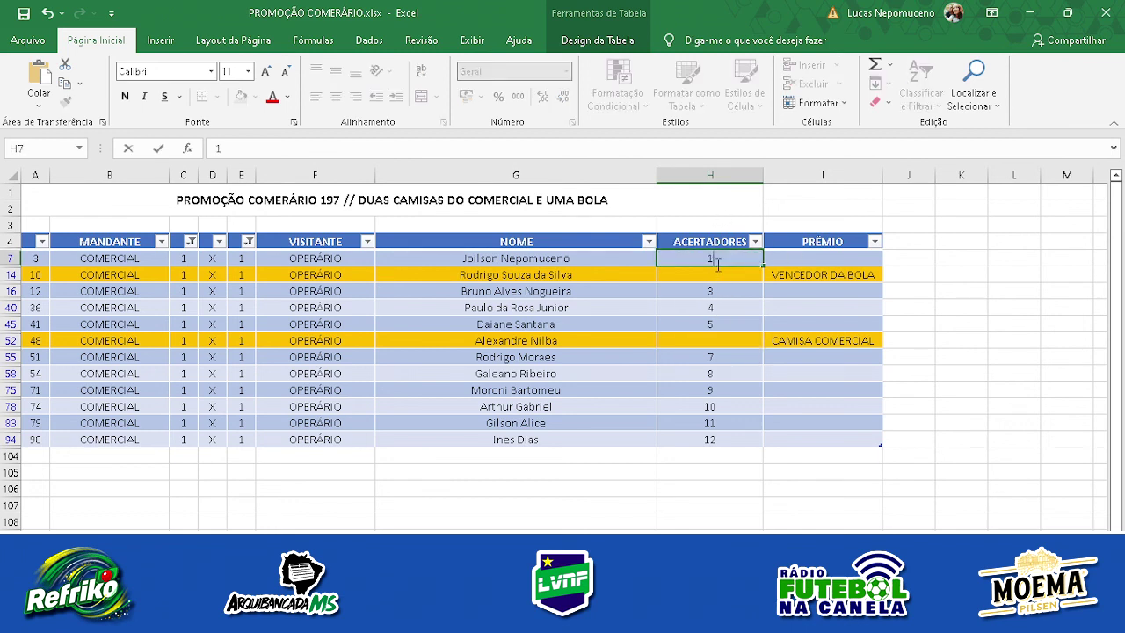
- Renumber the remaining unhighlighted rows in the ACERTADORES column from 2 to 10, skipping gold row 52
click(700, 296)
text(2)
key(Return)
text(3)
key(Return)
text(4)
key(Return)
key(Return)
text(5)
key(Return)
text(6)
key(Return)
text(7)
key(Return)
text(8)
key(Return)
text(1)
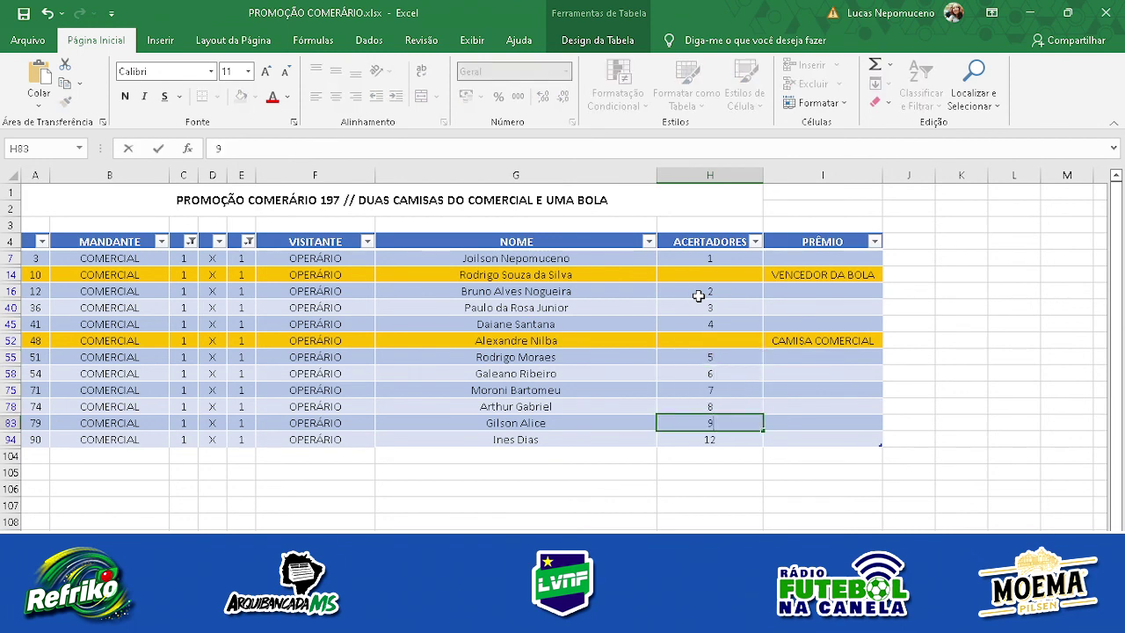
key(Return)
text(10)
key(Return)
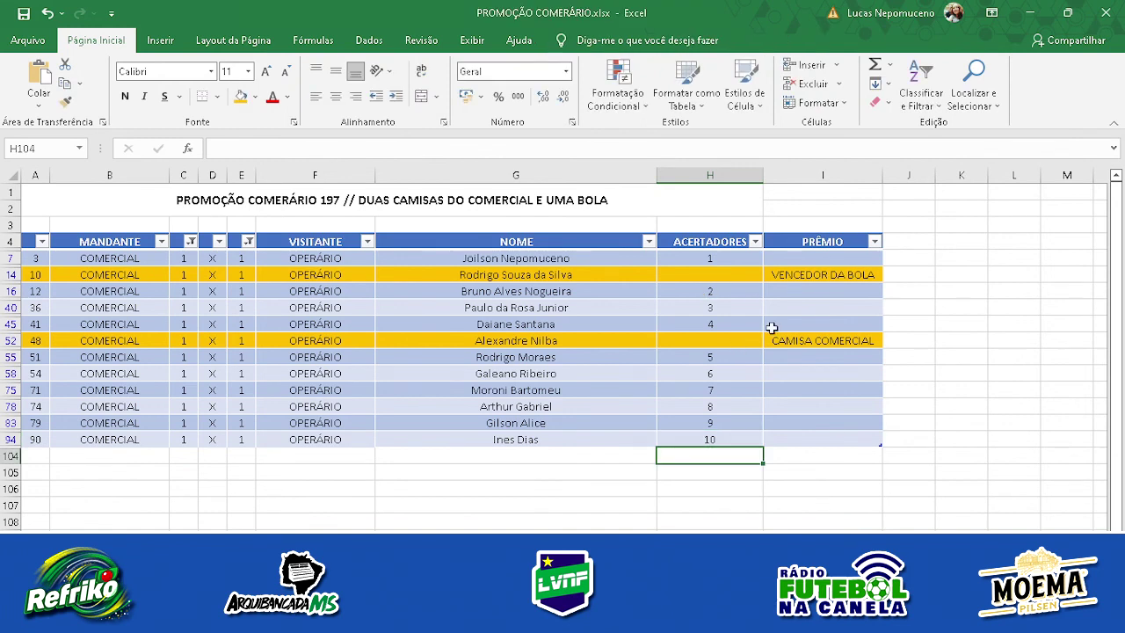
- Check the first and last ACERTADORES numbers, and draw 1 number between 1 and 10 on the Sorteador page in Chrome
click(704, 259)
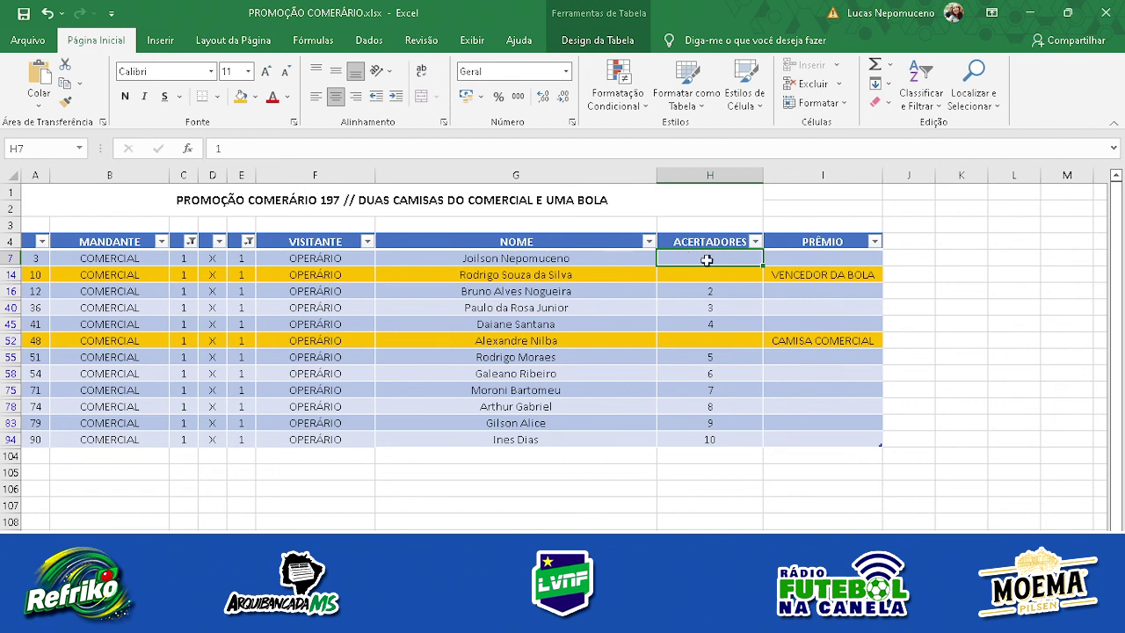
click(690, 438)
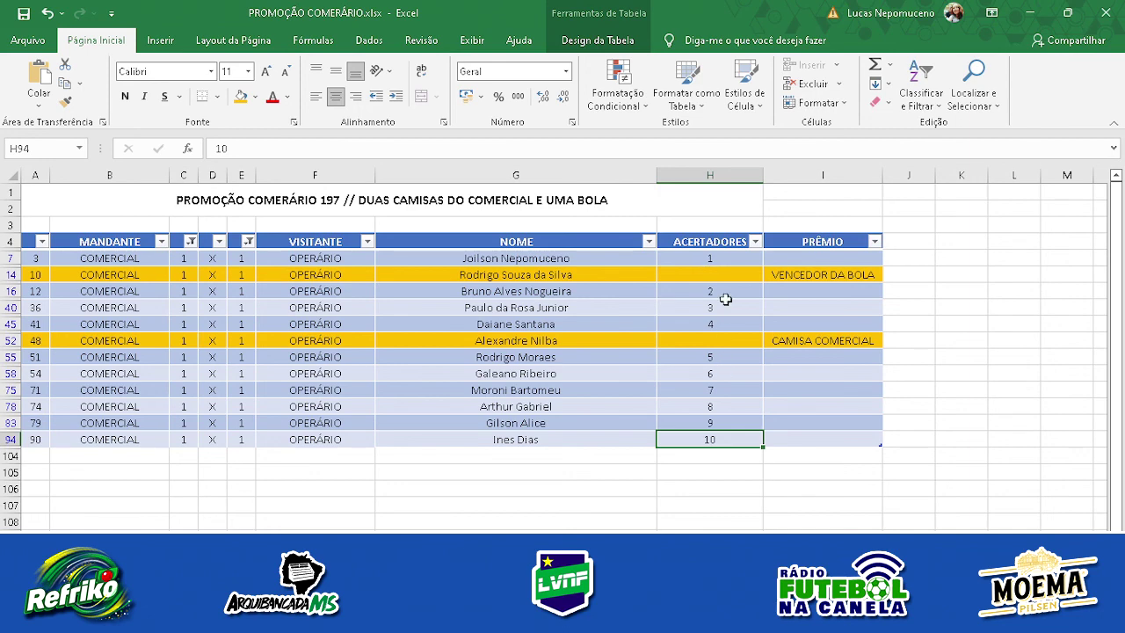
click(707, 259)
click(694, 442)
click(439, 519)
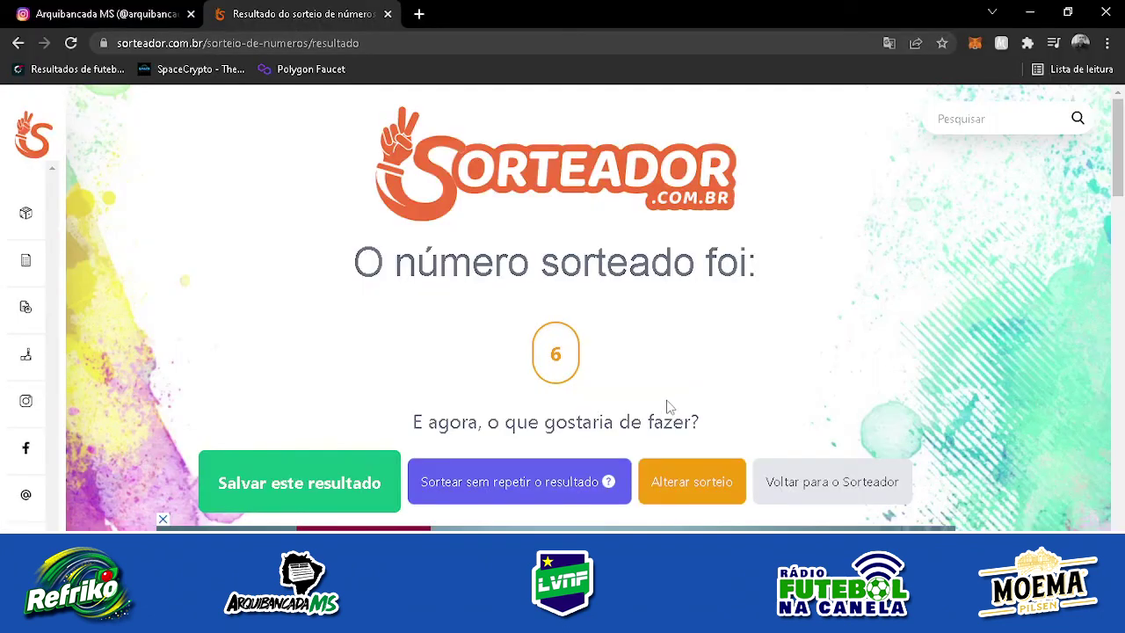
click(846, 497)
double_click(635, 331)
text(10)
click(536, 331)
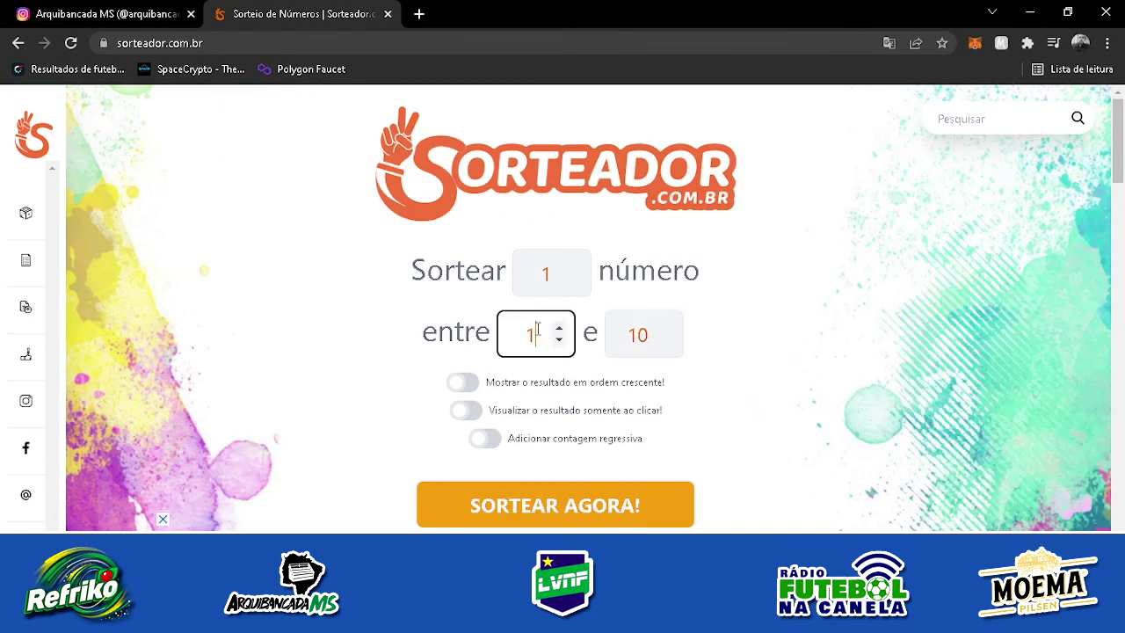
click(633, 505)
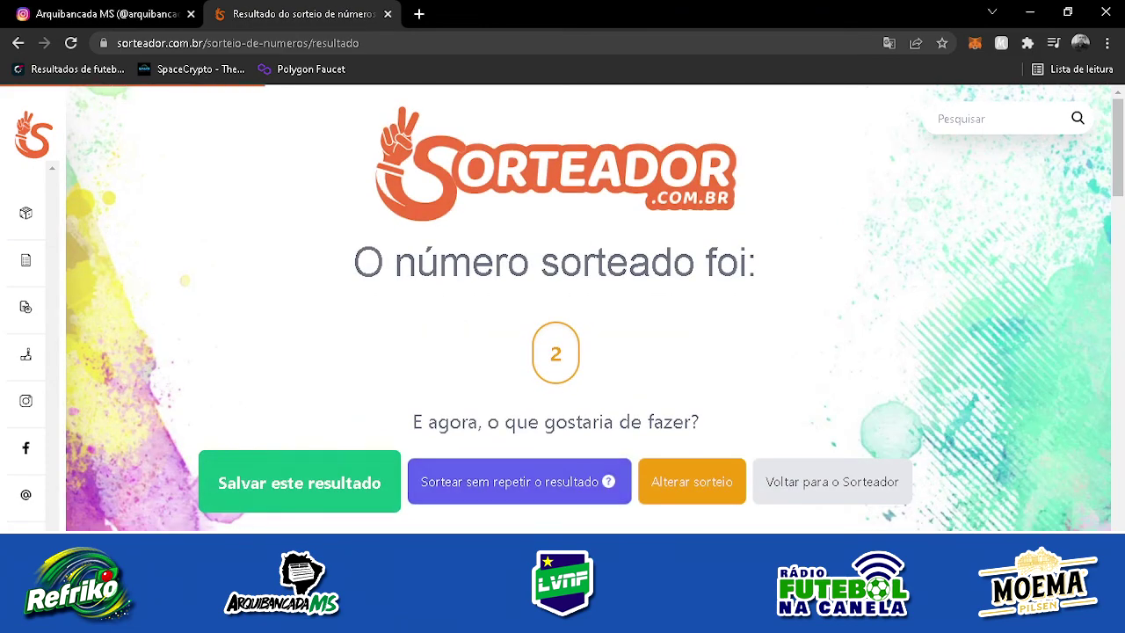
- Return to the workbook in Excel and fill the row of ACERTADORES number 2 with gold from column A to I
mouse_move(421, 615)
click(501, 490)
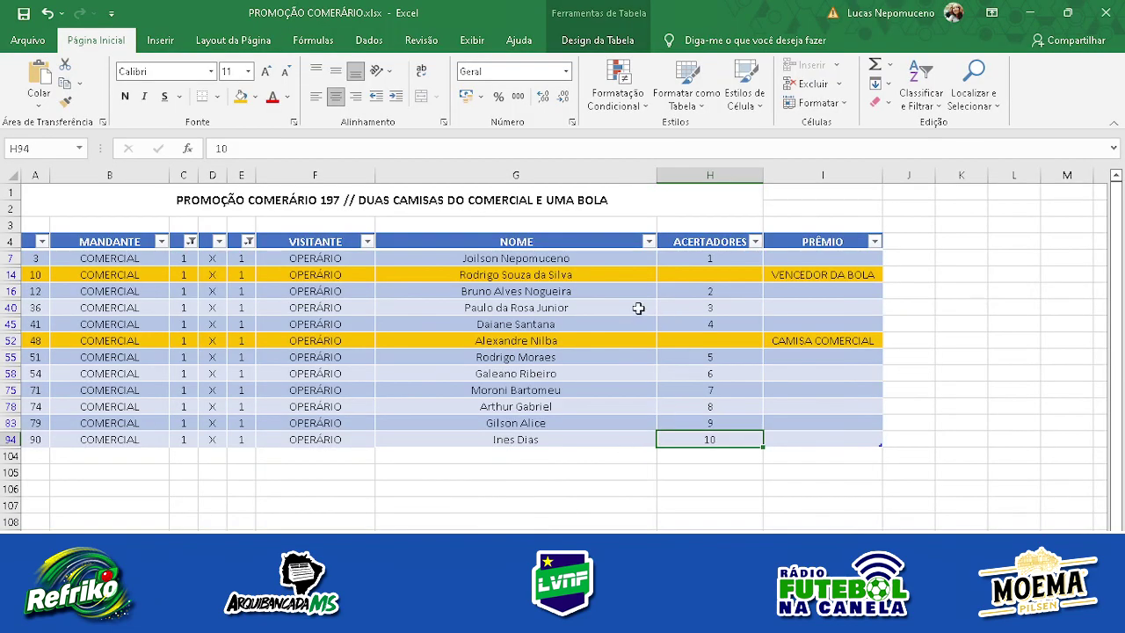
click(507, 291)
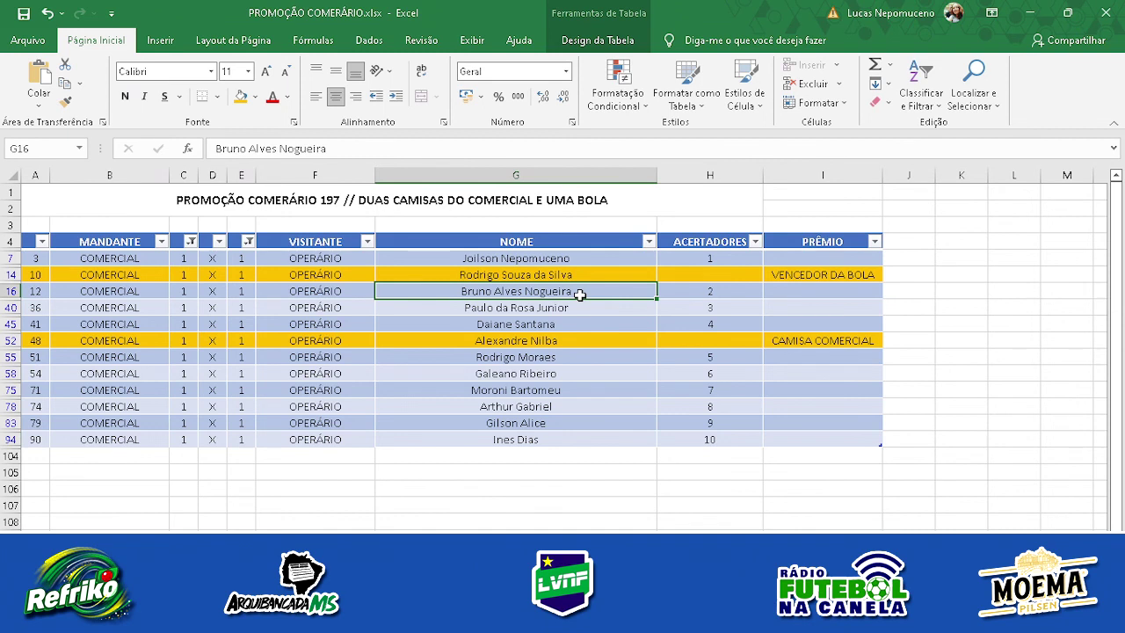
drag(791, 291, 33, 290)
click(240, 96)
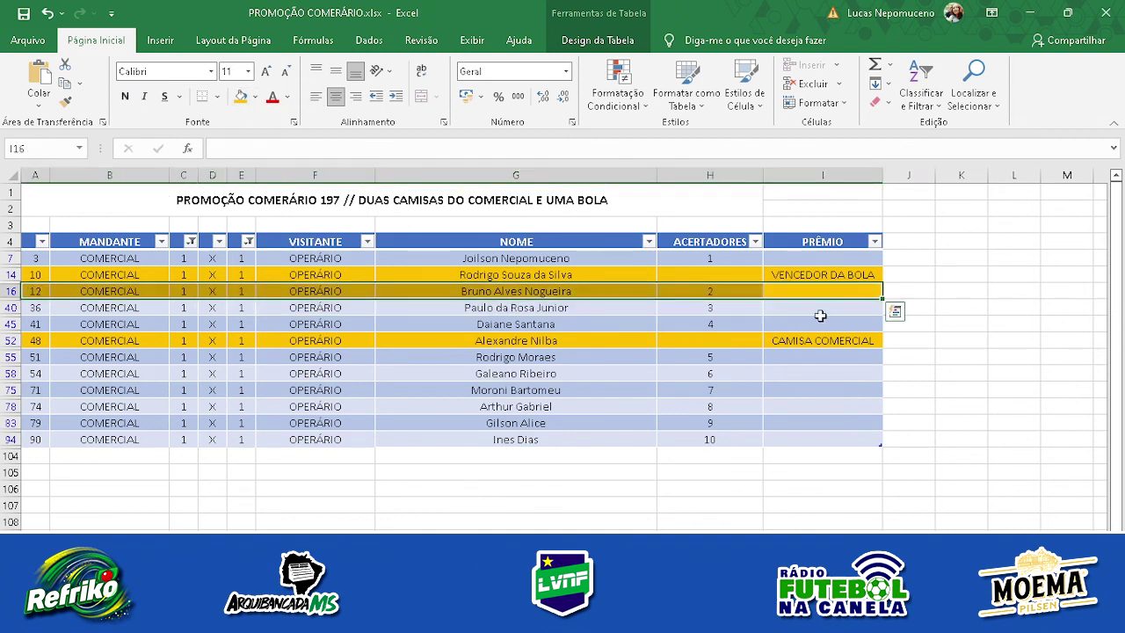
- Enter "CAMISA COMERCIAL" as the PRÊMIO in cell I16 and clear the ACERTADORES number in that row
click(804, 289)
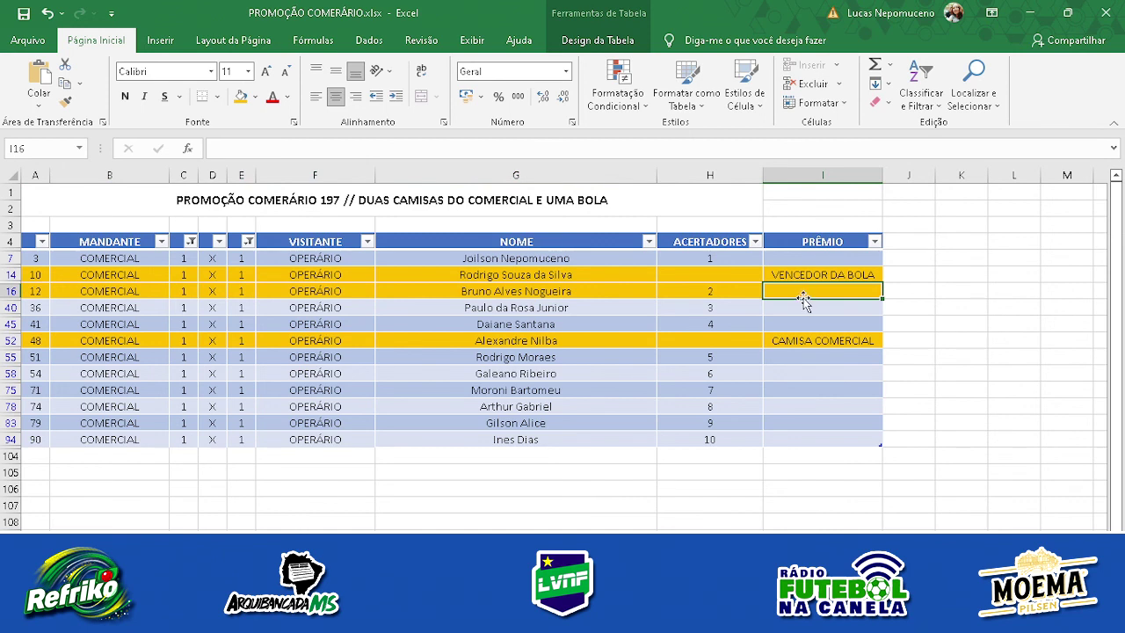
text(CAMISA COMERCIAL)
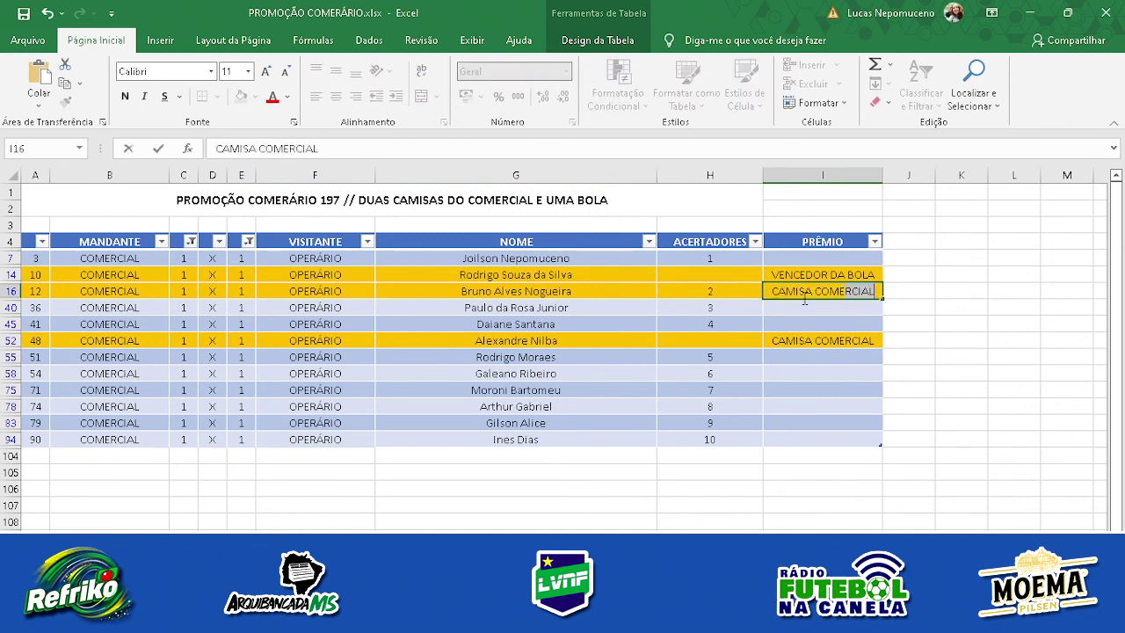
key(Return)
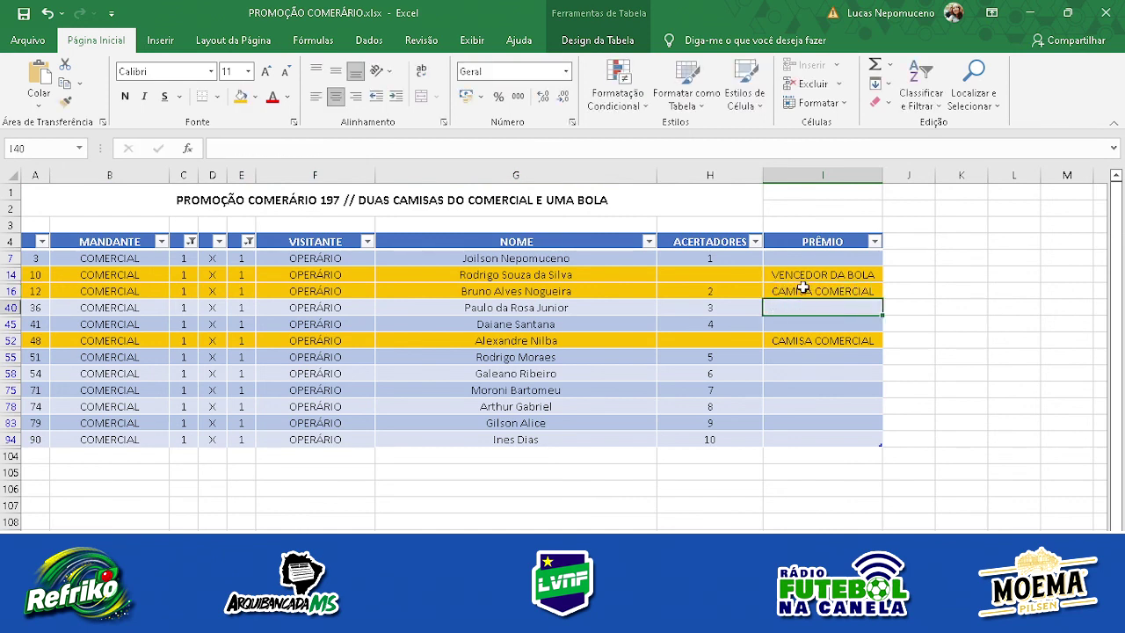
click(716, 291)
key(Delete)
- Move the selection to an empty cell below the table and capture a screenshot of the whole spreadsheet window
click(821, 389)
click(724, 505)
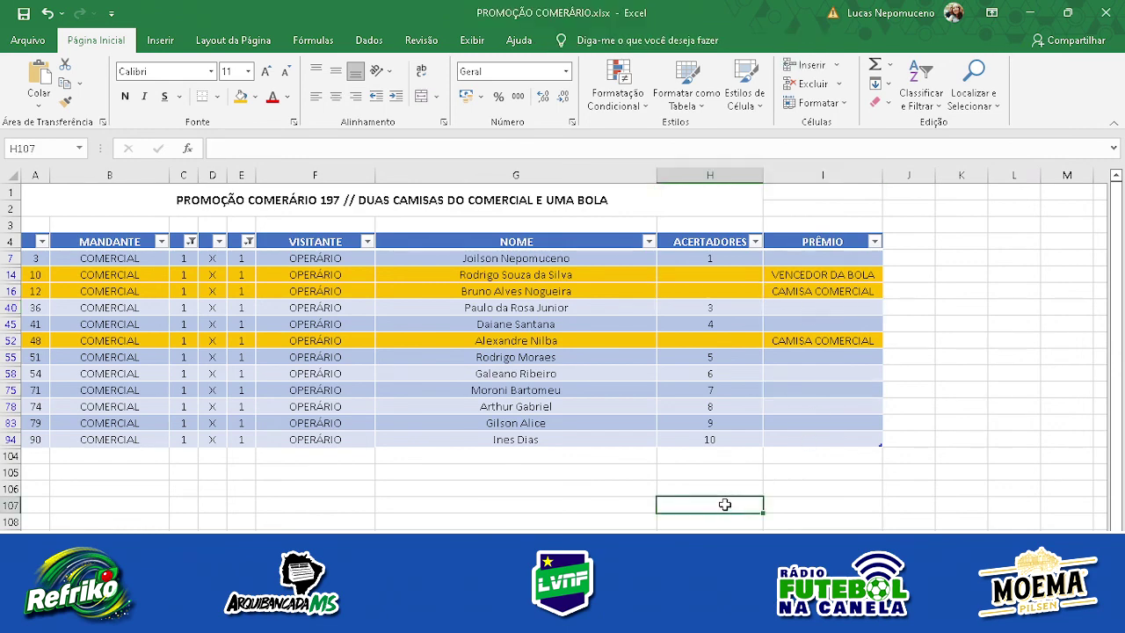
key(Print)
drag(2, 1, 1123, 585)
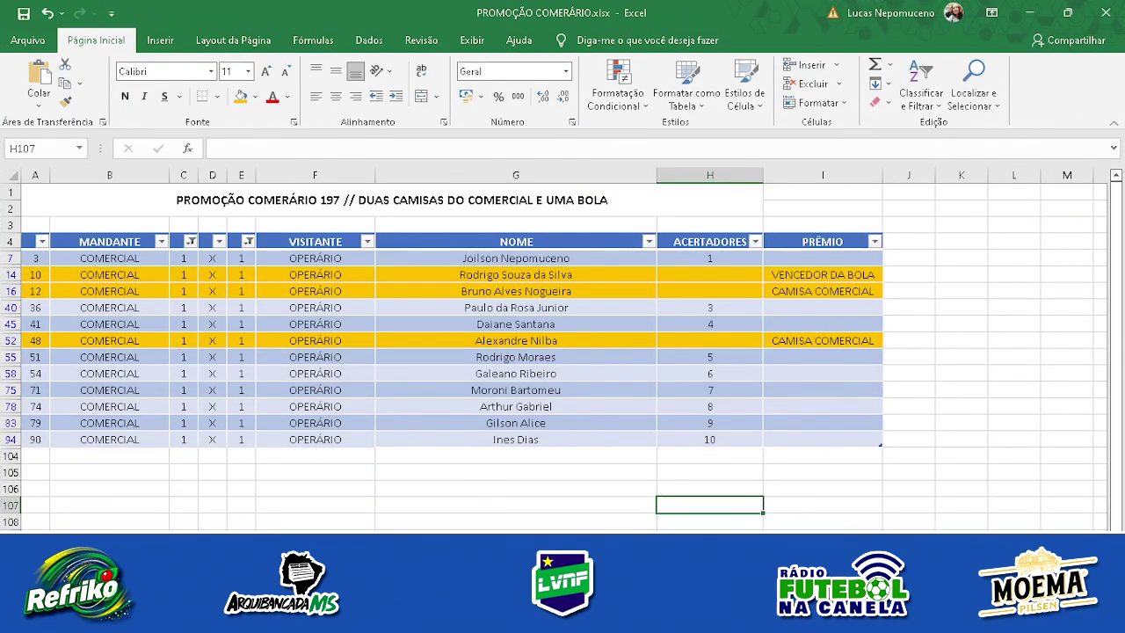